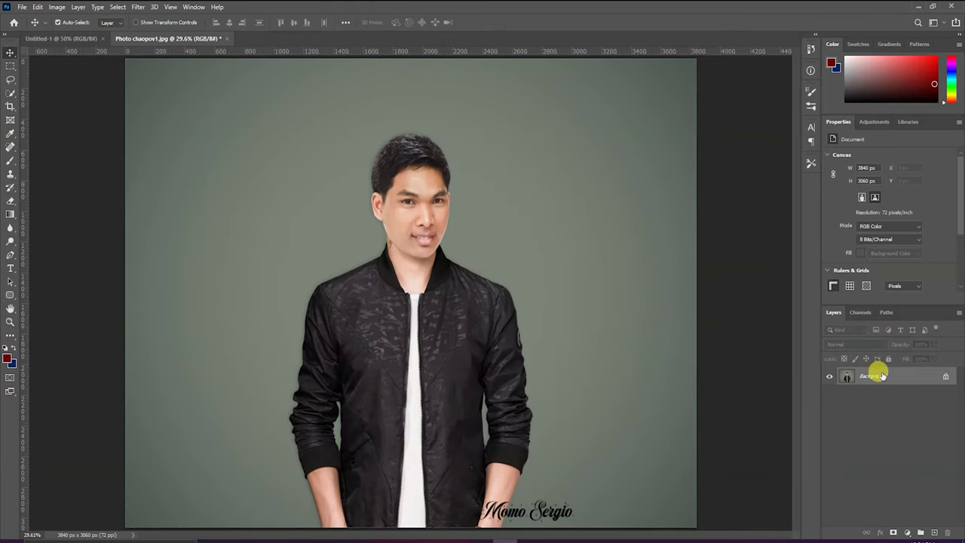
Step: Duplicate the Background portrait onto a new Layer 1
key(ctrl+j)
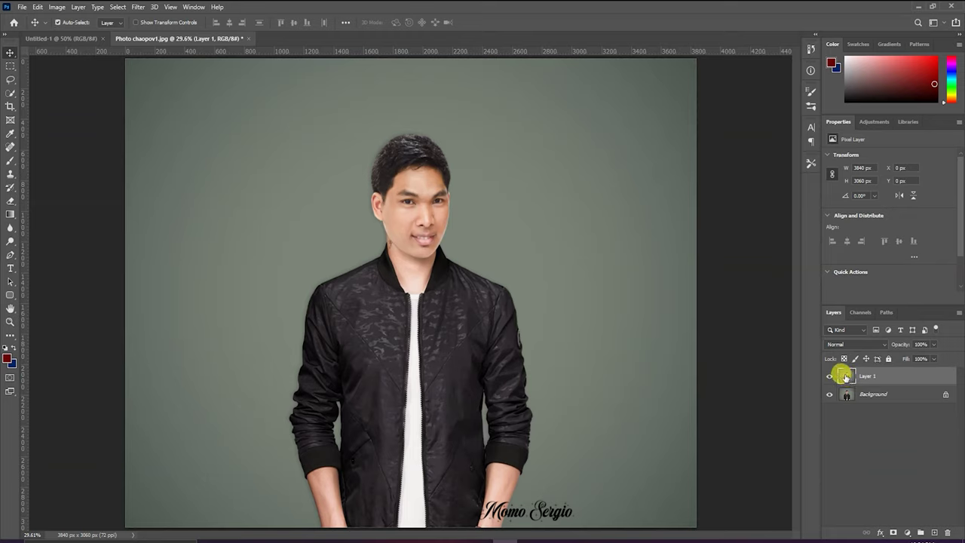
click(11, 92)
Step: Quick-select the person from hair to shirt, adding and subtracting to trim stray background
mouse_move(397, 172)
mouse_down()
mouse_move(463, 501)
mouse_move(426, 155)
mouse_move(412, 136)
mouse_move(385, 140)
mouse_move(384, 241)
mouse_move(342, 308)
mouse_move(317, 383)
mouse_move(325, 491)
mouse_move(340, 484)
mouse_move(434, 241)
mouse_up()
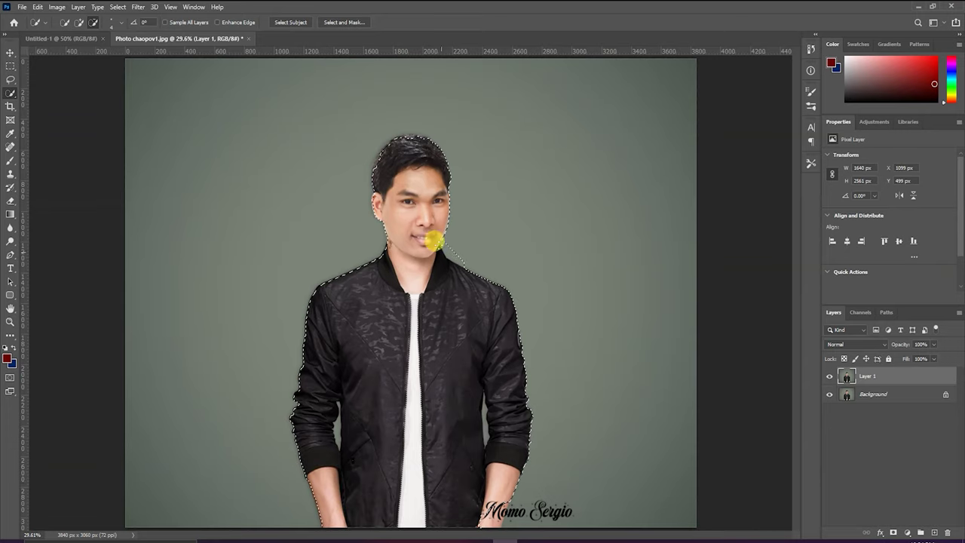
click(80, 22)
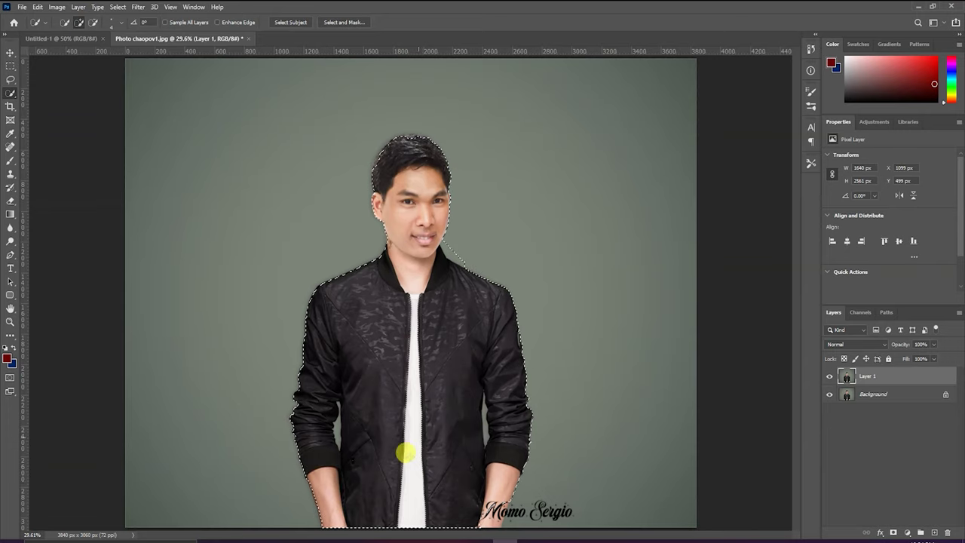
click(94, 22)
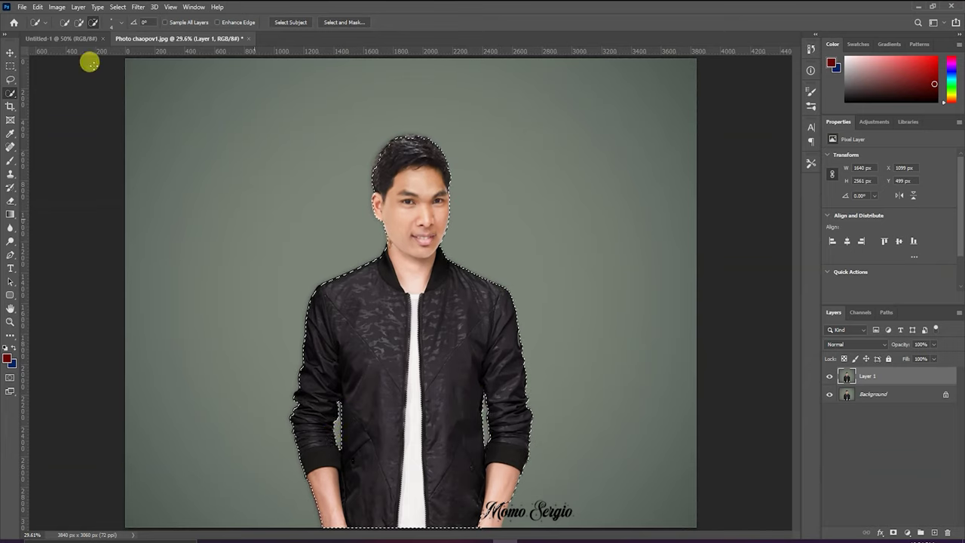
click(78, 22)
scroll(464, 290, up, 1)
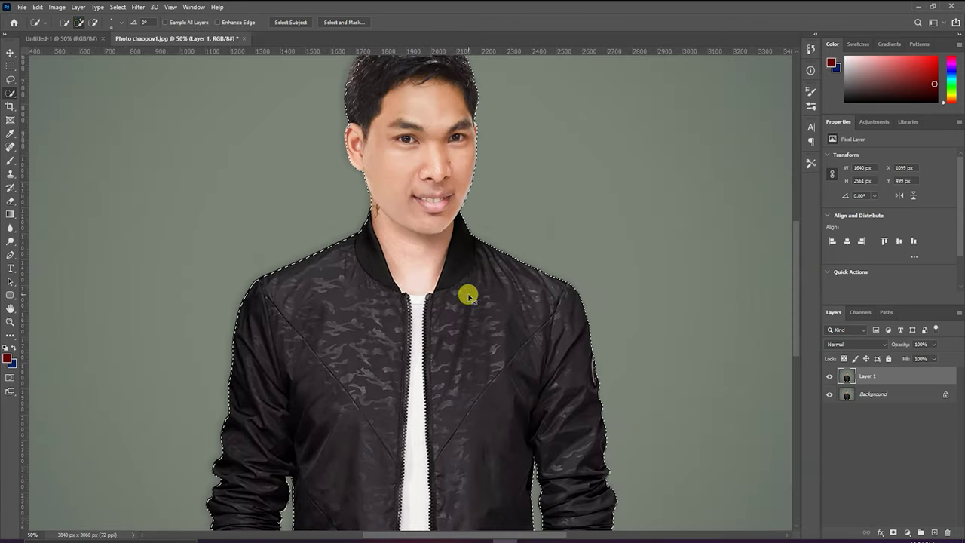
Step: Zoom in and refine the selection edge around the neck, jacket, arm and torso
scroll(465, 291, up, 1)
scroll(467, 294, up, 1)
scroll(407, 286, up, 5)
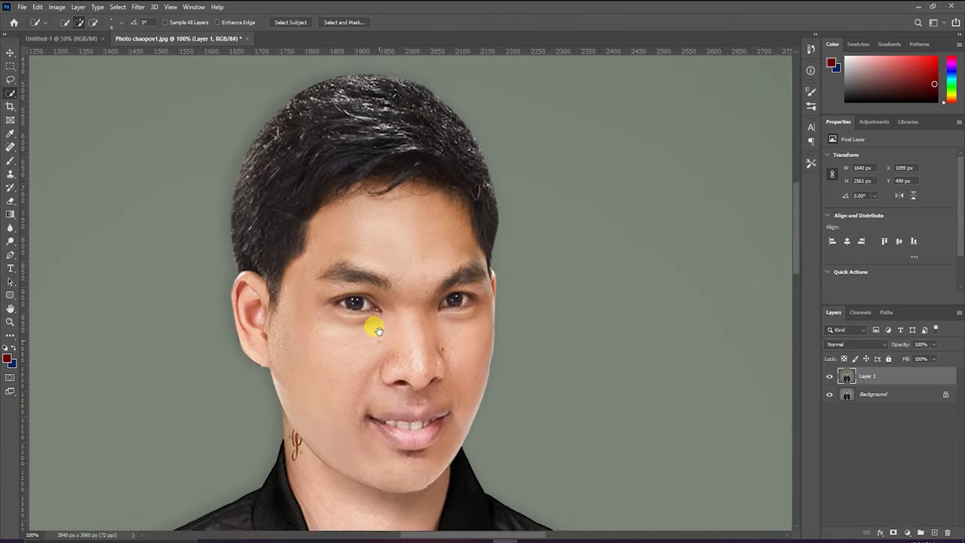
scroll(374, 332, up, 1)
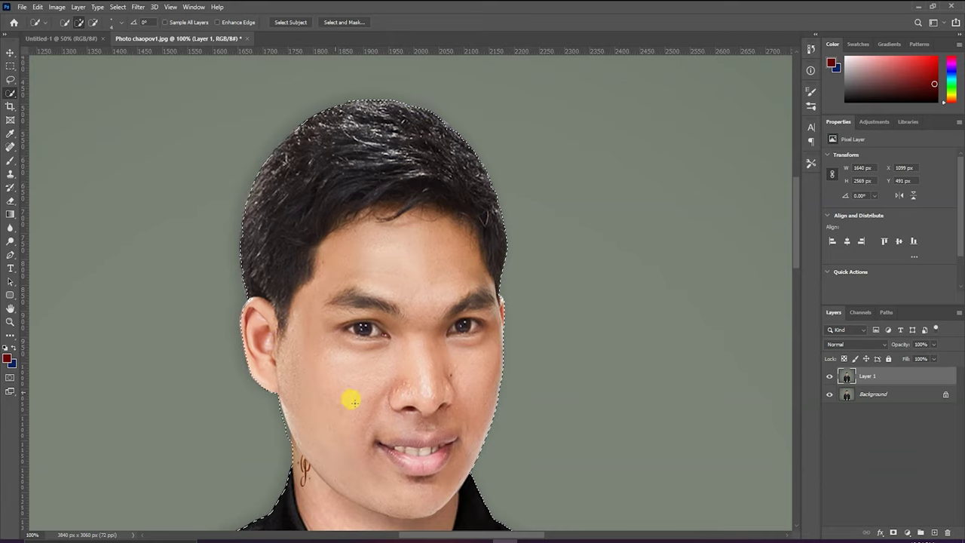
drag(377, 429, 328, 162)
key(alt)
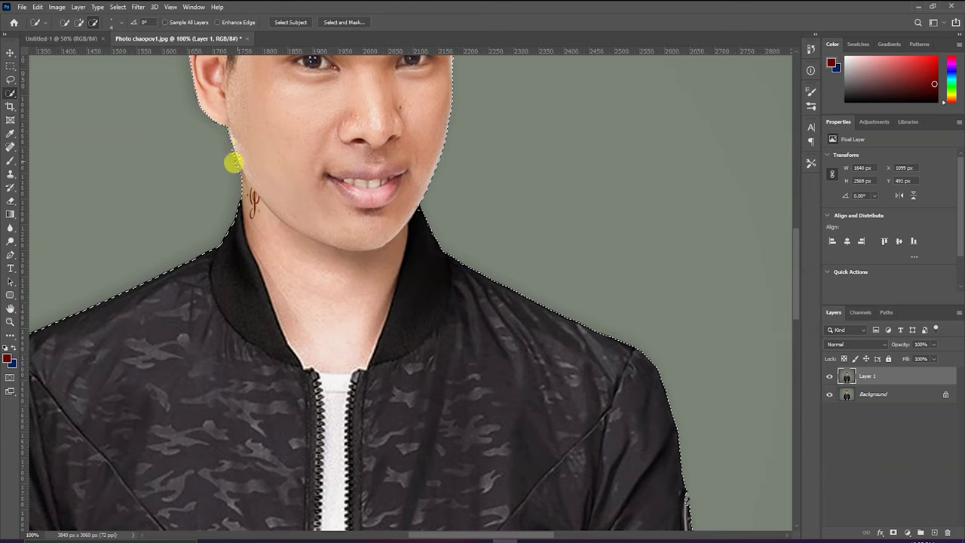
click(79, 22)
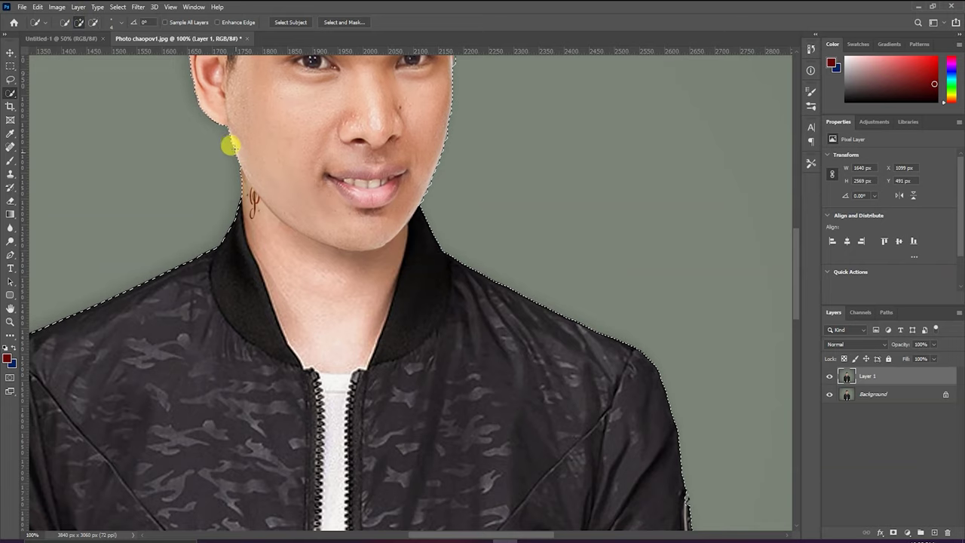
mouse_move(406, 328)
mouse_down()
mouse_move(274, 287)
mouse_move(498, 319)
mouse_move(375, 202)
mouse_up()
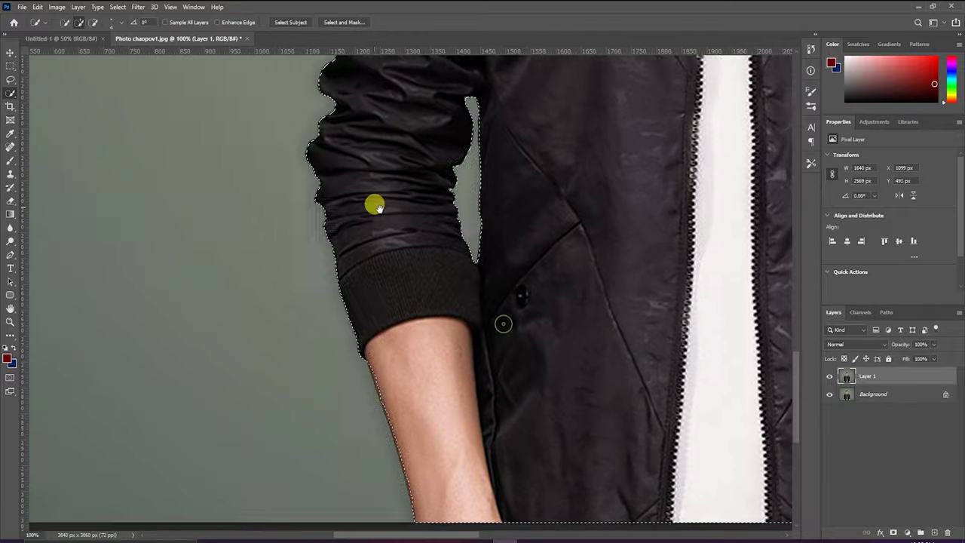
drag(468, 308, 455, 299)
drag(556, 295, 439, 244)
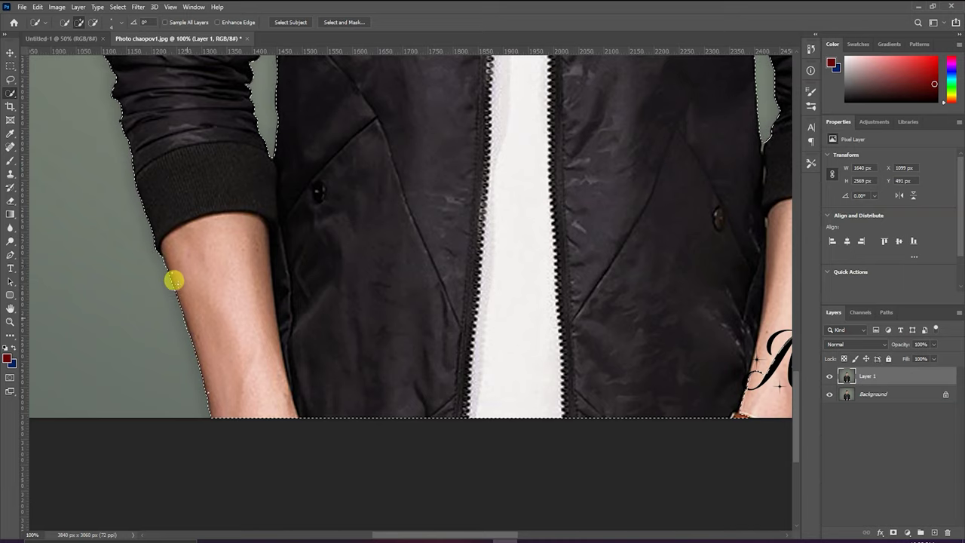
Step: Clean the selection along the other arm, wrist and hair, then mask Layer 1 to the person
mouse_move(582, 231)
mouse_down()
mouse_move(437, 267)
mouse_move(387, 265)
mouse_up()
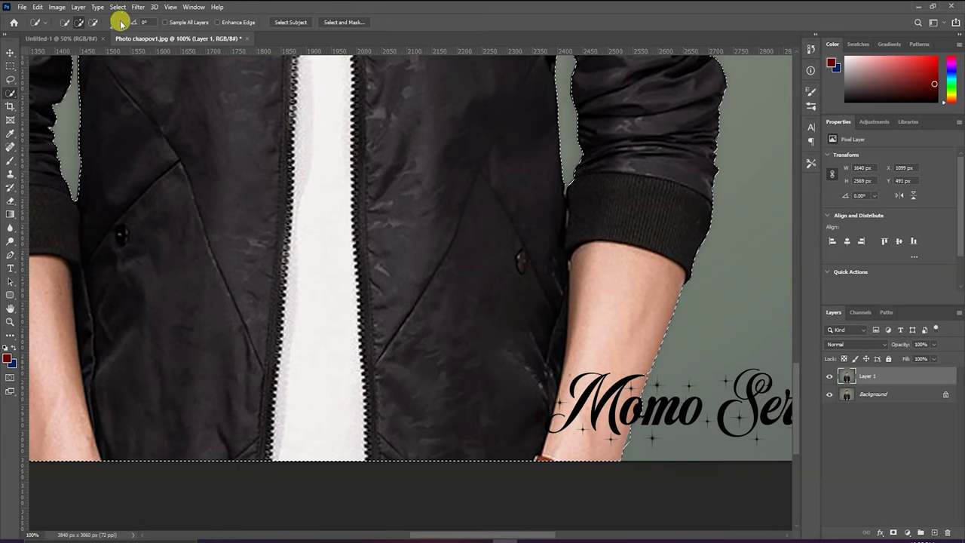
click(94, 22)
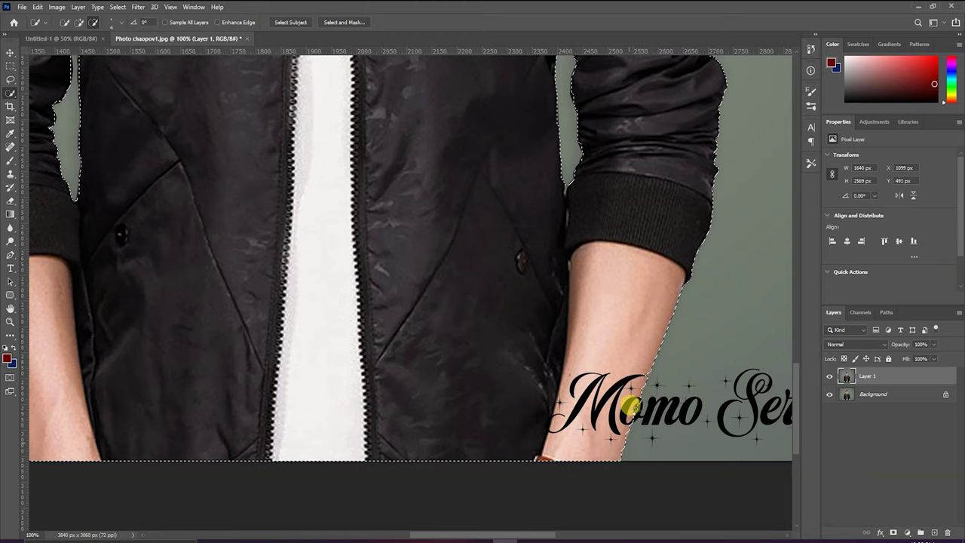
click(79, 22)
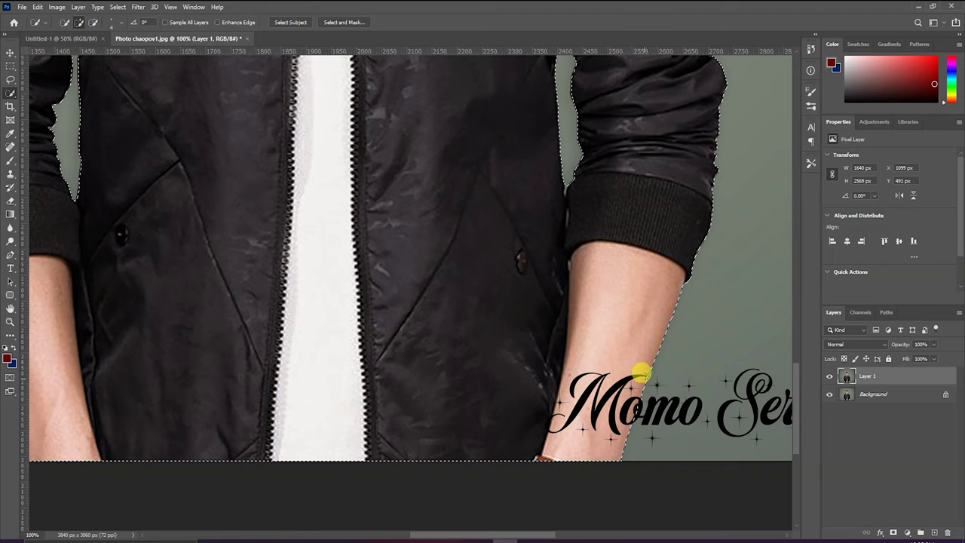
scroll(640, 367, up, 1)
scroll(652, 241, up, 3)
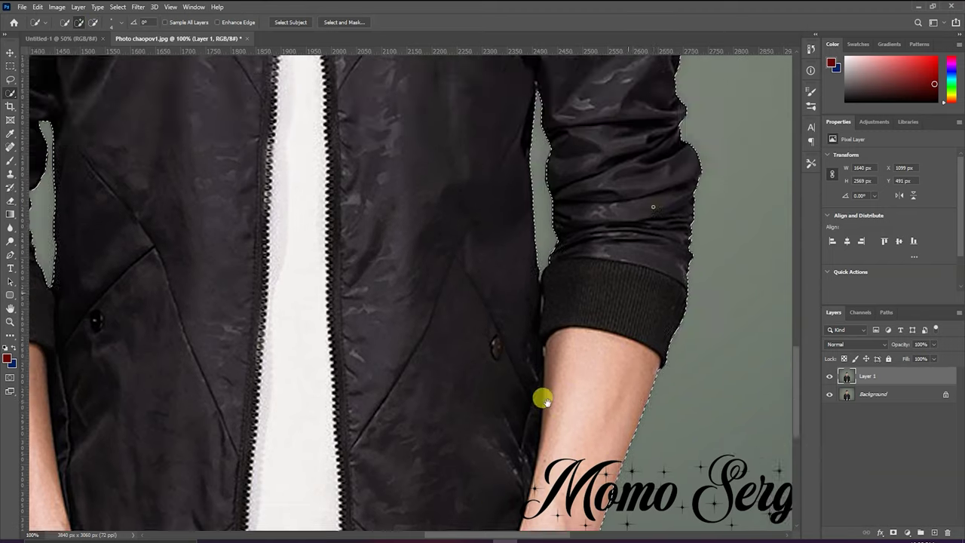
scroll(543, 398, up, 3)
scroll(500, 267, up, 3)
scroll(555, 347, up, 1)
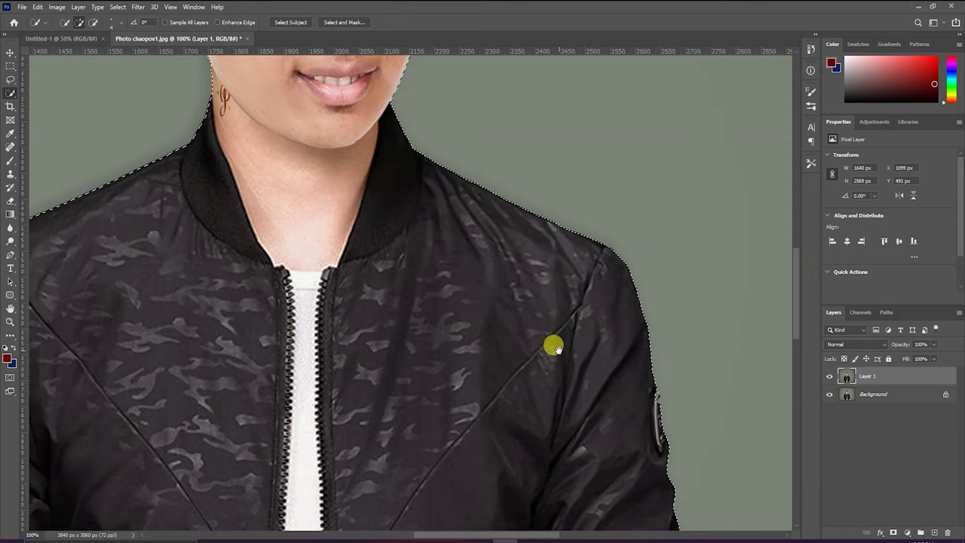
scroll(554, 347, up, 1)
scroll(635, 415, up, 3)
drag(504, 261, 494, 413)
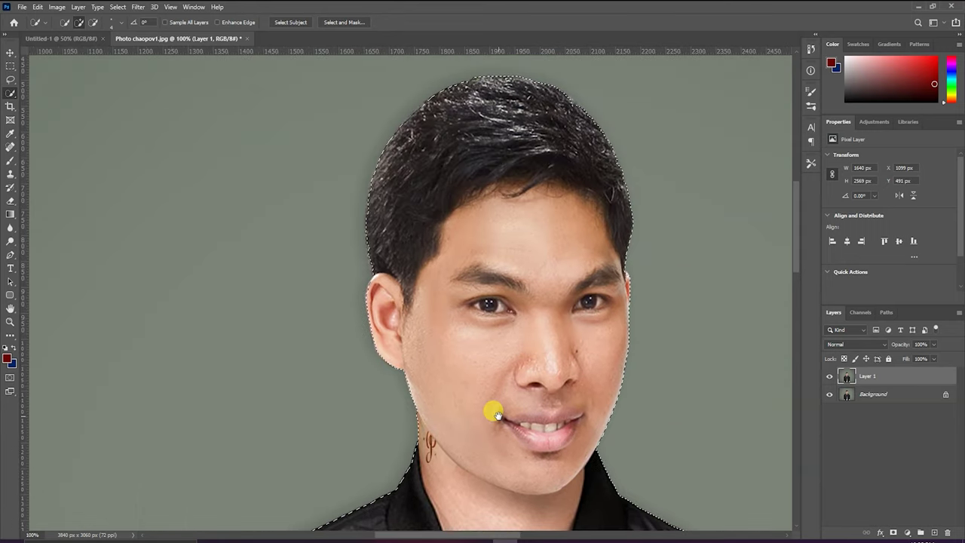
click(892, 532)
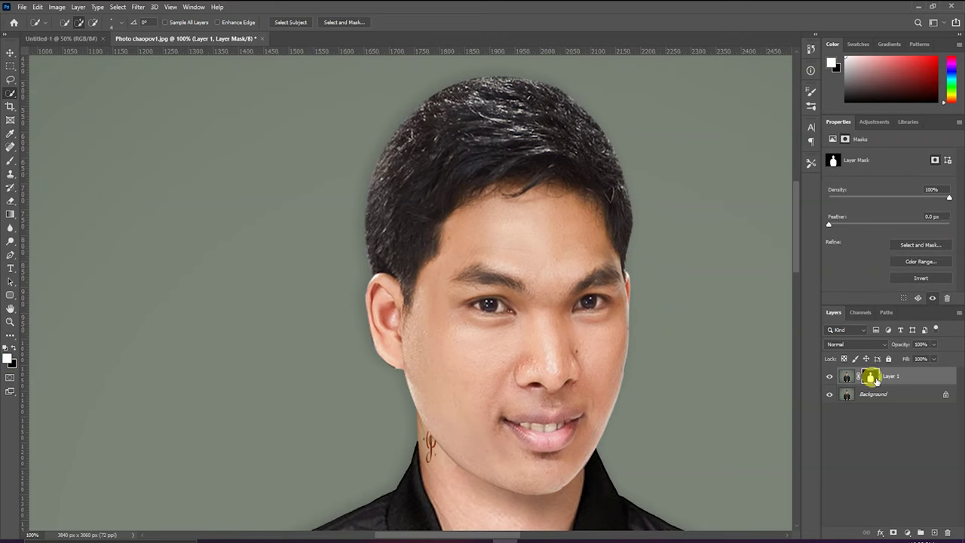
Step: Hide the Background layer, fit the image to the window and target Layer 1's pixels
click(829, 395)
key(ctrl+0)
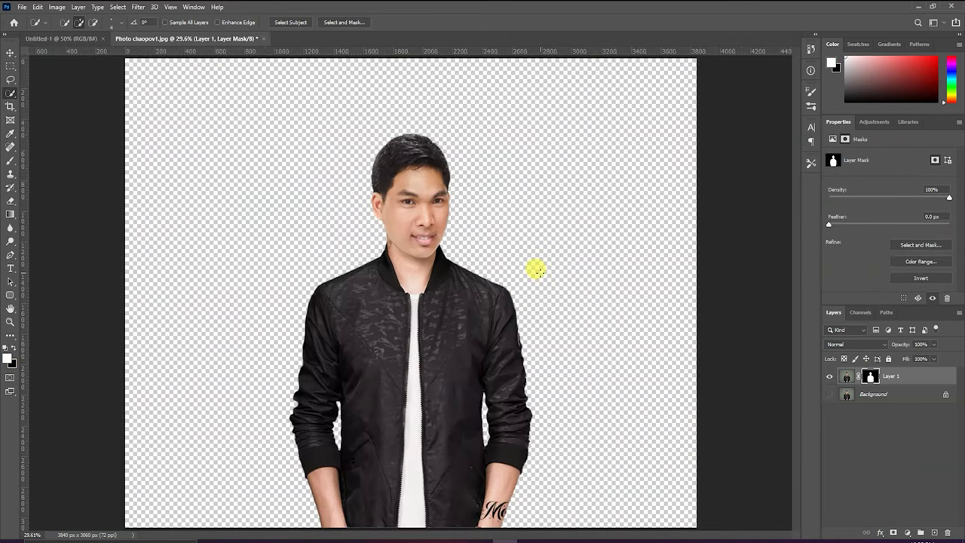
key(v)
click(850, 376)
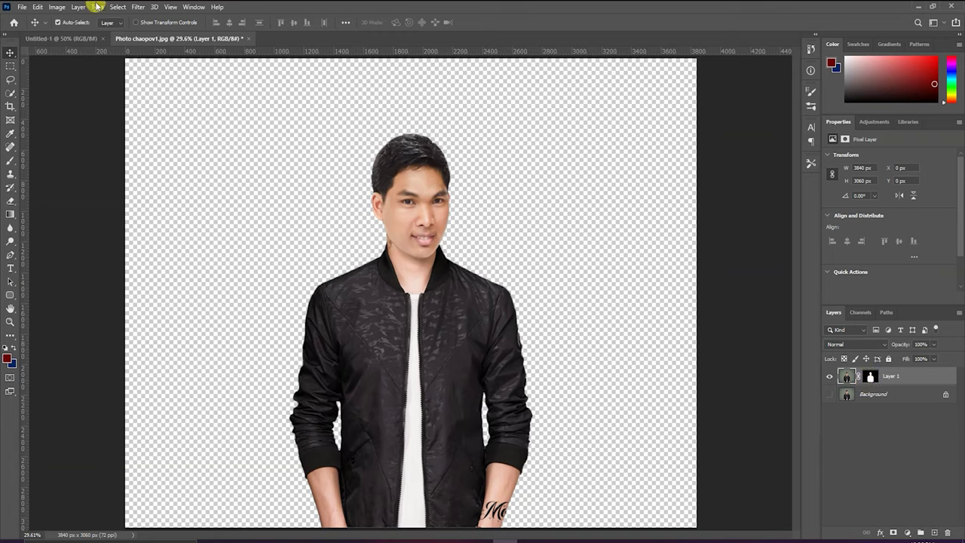
Step: Convert Layer 1 to a smart object, duplicate it twice and show only Layer 1 copy 2
click(139, 6)
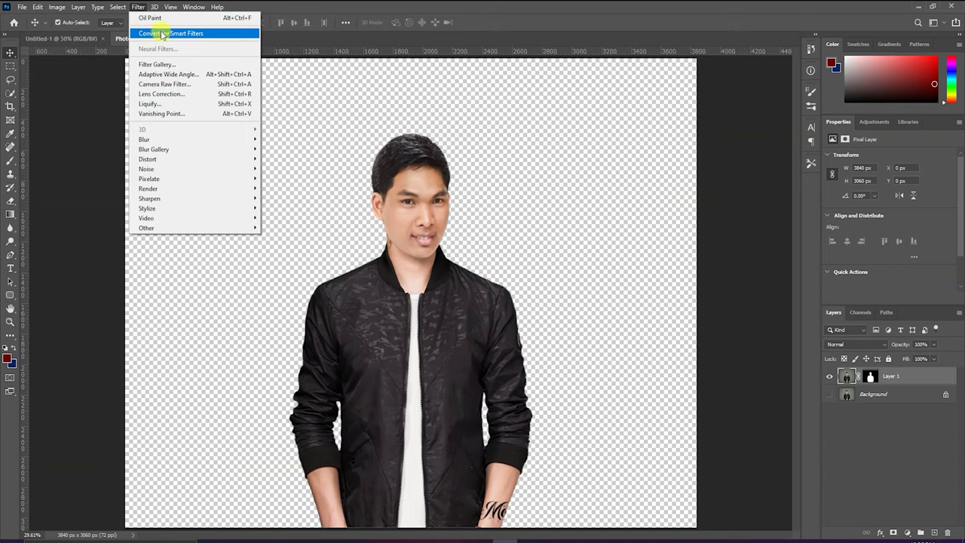
click(167, 34)
click(483, 204)
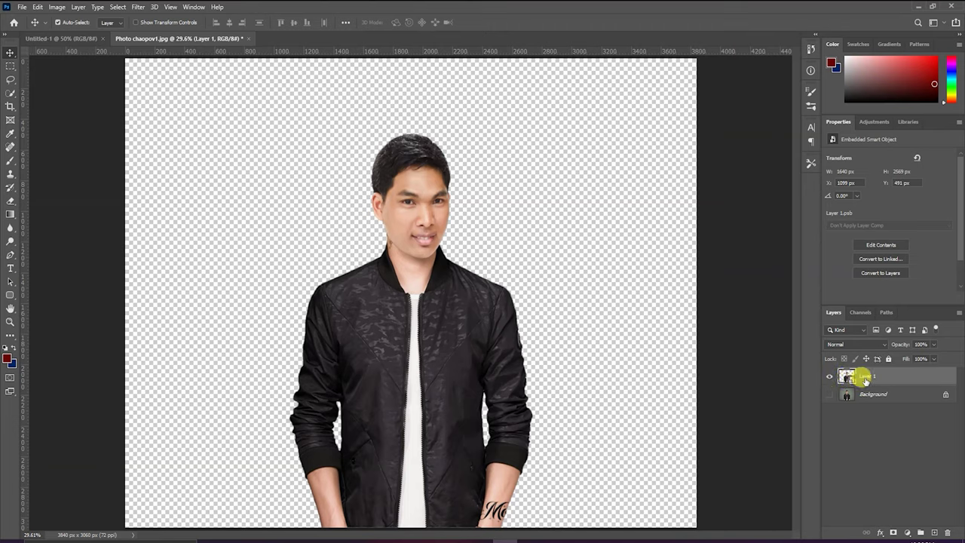
key(ctrl+j)
key(ctrl+j)
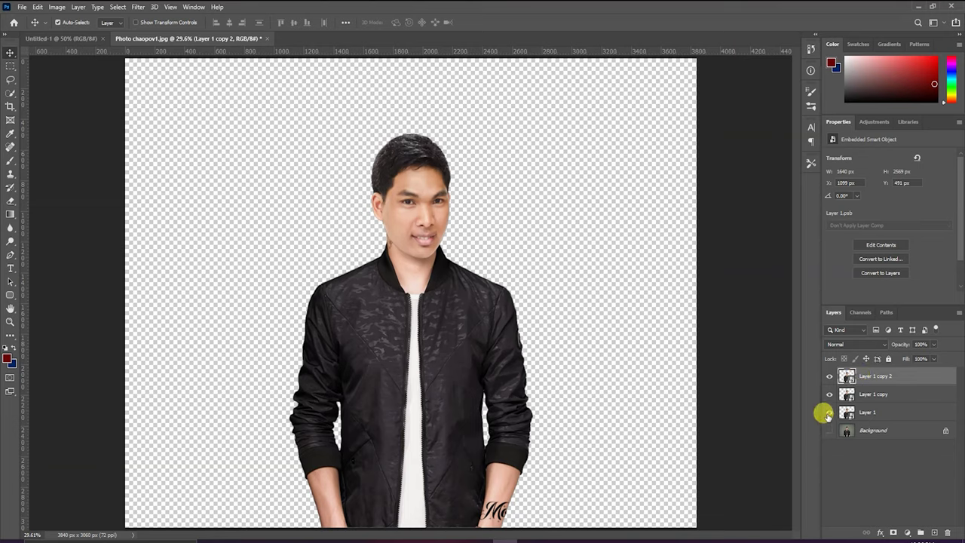
drag(827, 413, 829, 394)
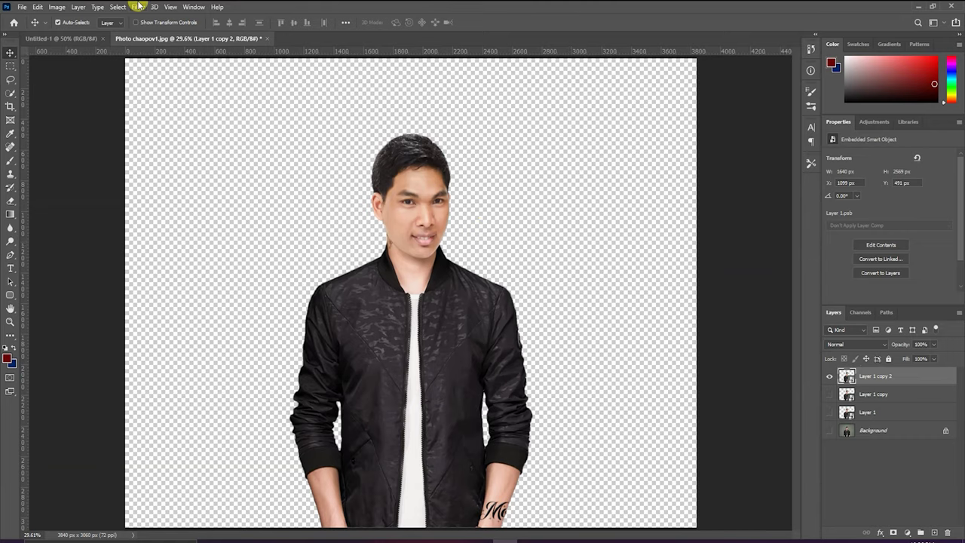
click(138, 6)
Step: Apply Poster Edges to Layer 1 copy 2 with thickness 3, intensity 4, posterization 3
click(128, 8)
click(135, 7)
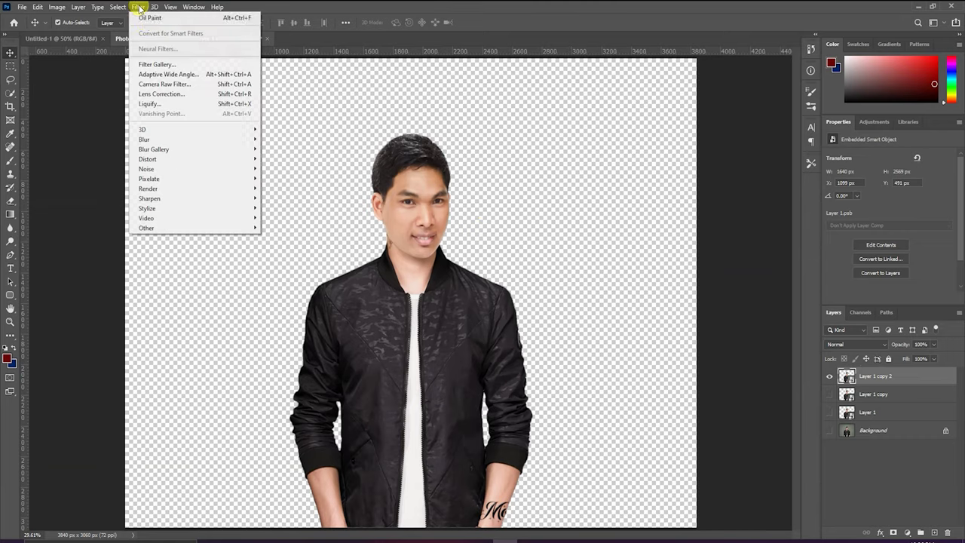
click(156, 64)
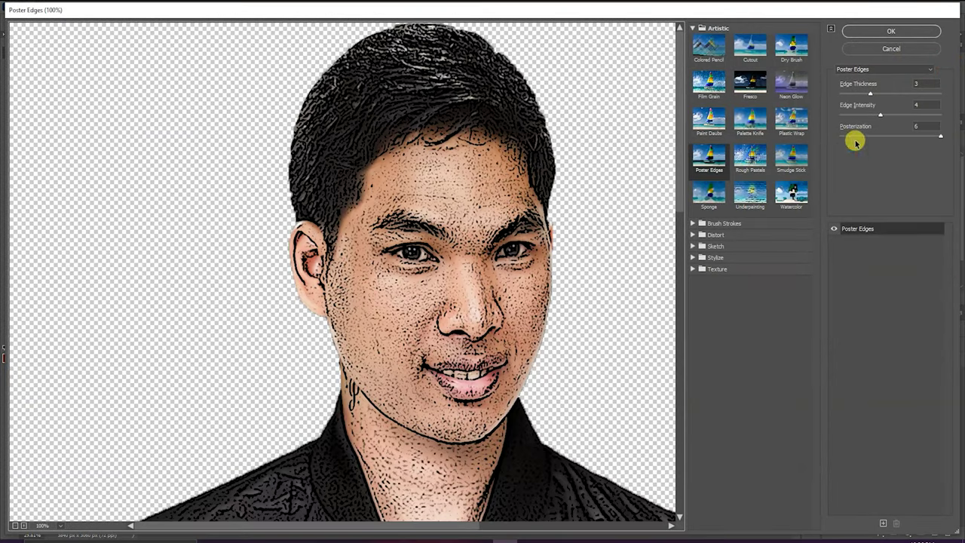
mouse_move(870, 93)
mouse_down()
mouse_move(850, 95)
mouse_move(864, 92)
mouse_up()
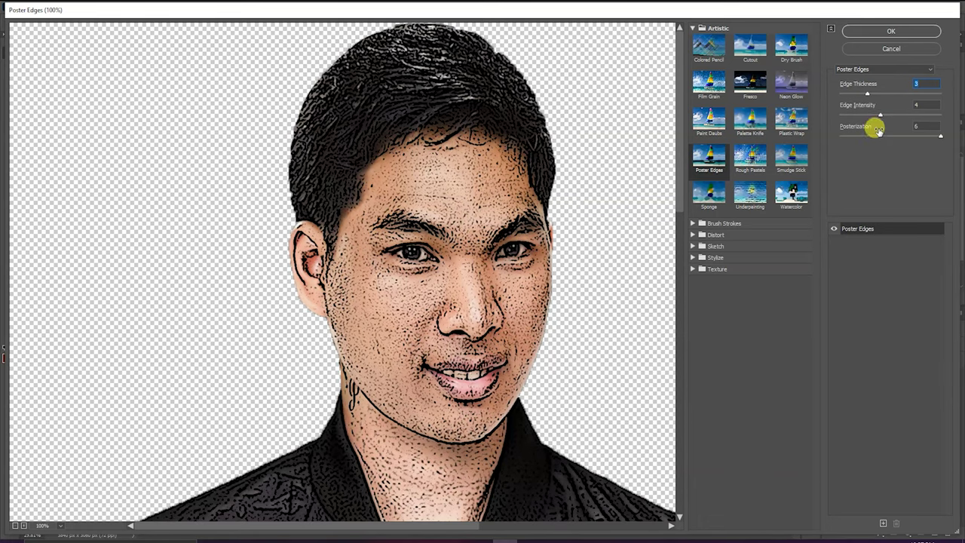
drag(940, 137, 884, 134)
drag(875, 115, 878, 117)
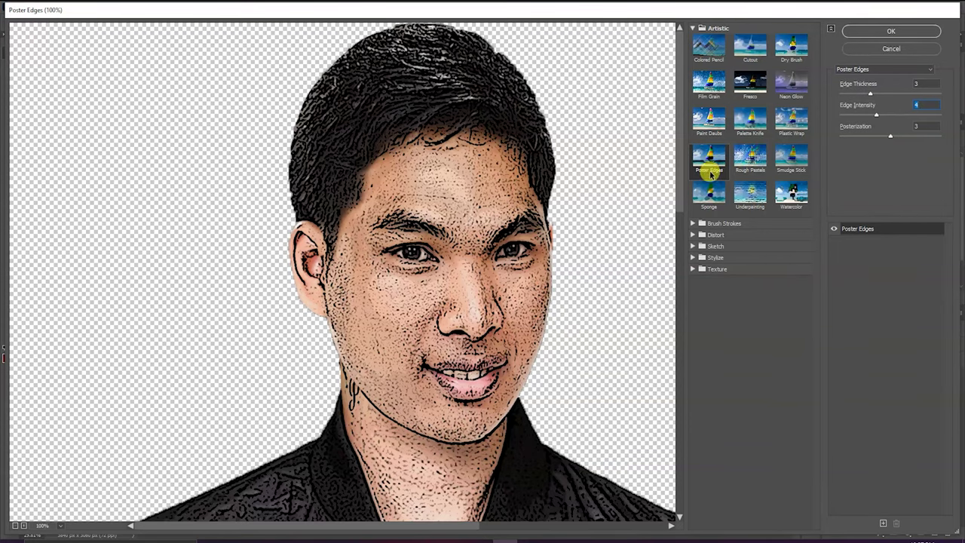
click(864, 33)
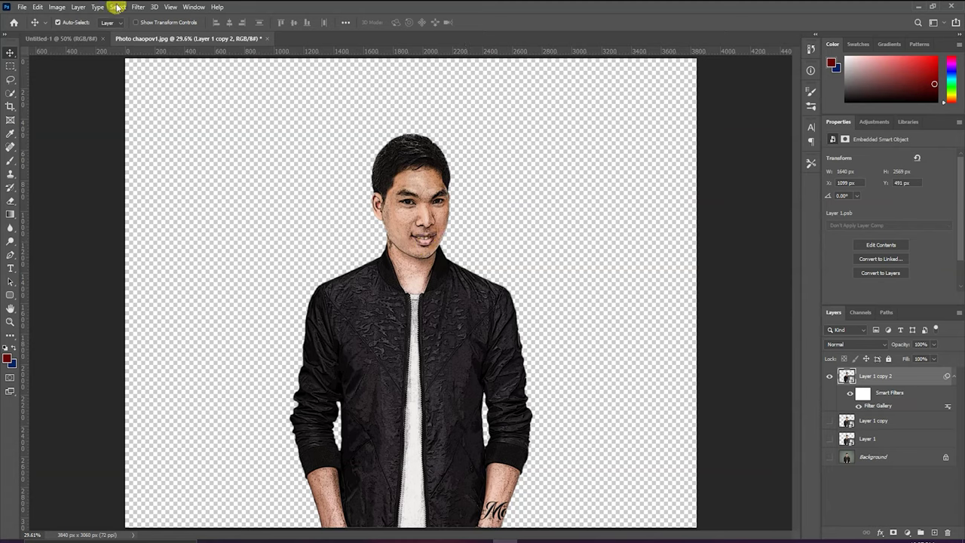
Step: Apply a Threshold adjustment at level 24 to Layer 1 copy 2
click(58, 9)
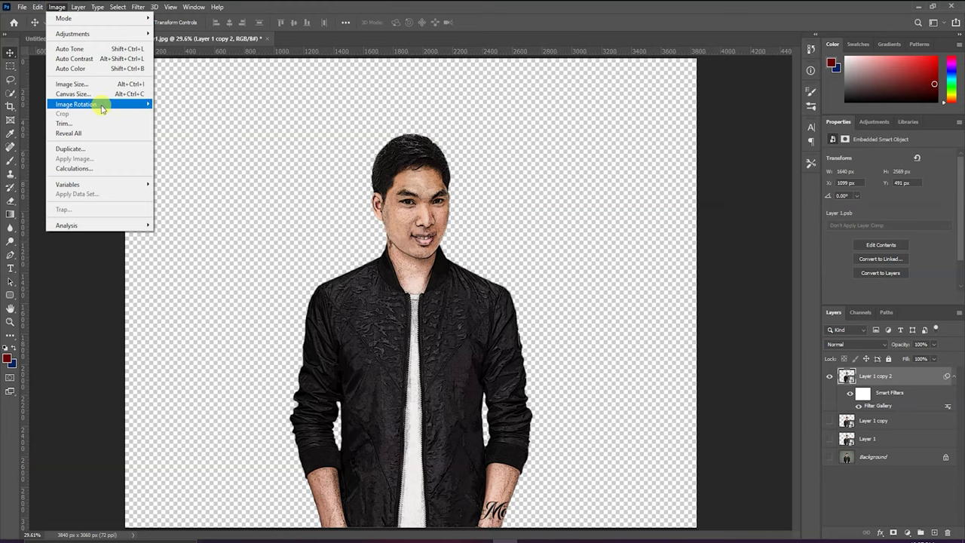
mouse_move(72, 33)
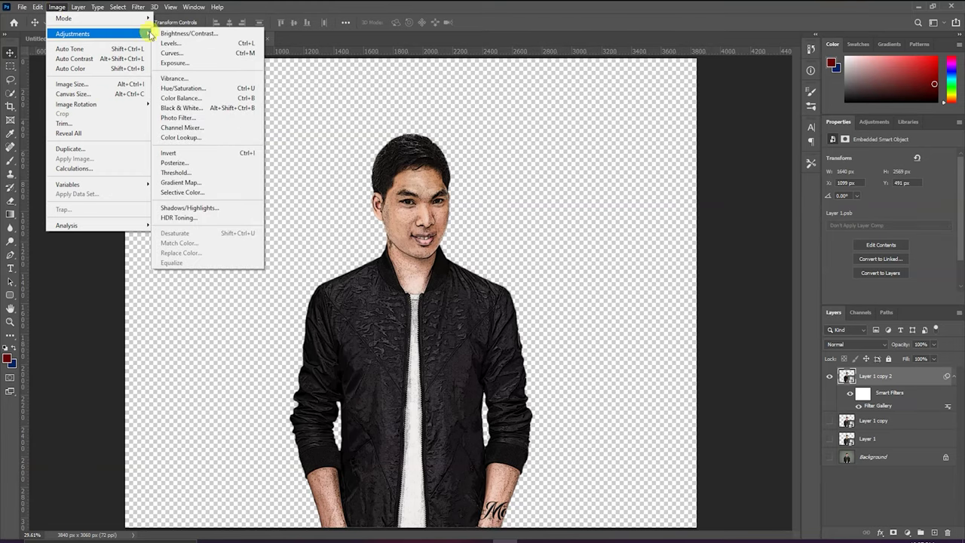
click(188, 175)
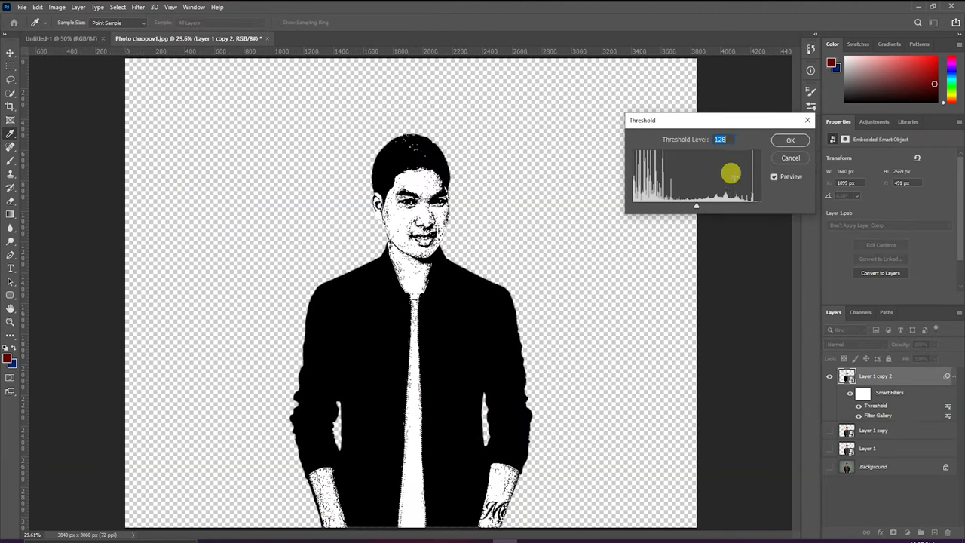
drag(695, 208, 646, 206)
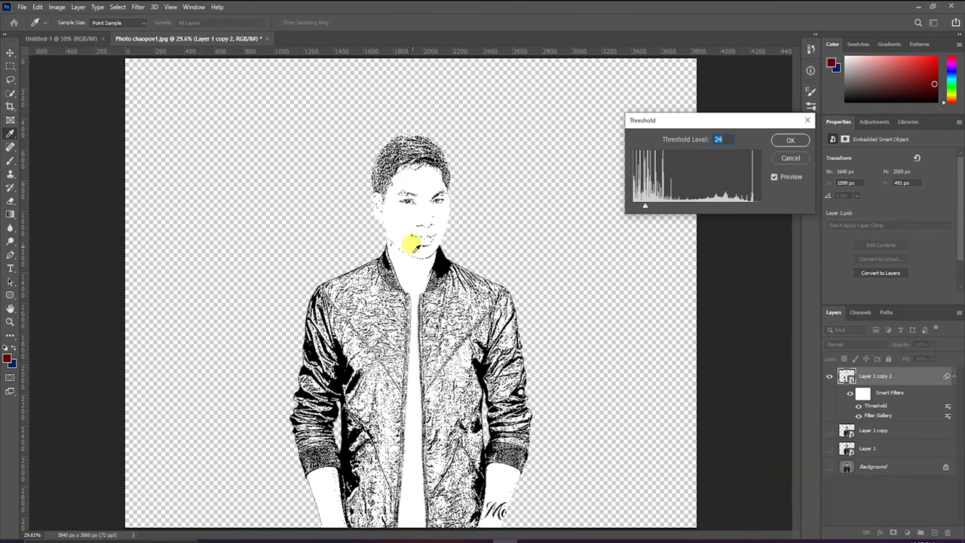
click(787, 141)
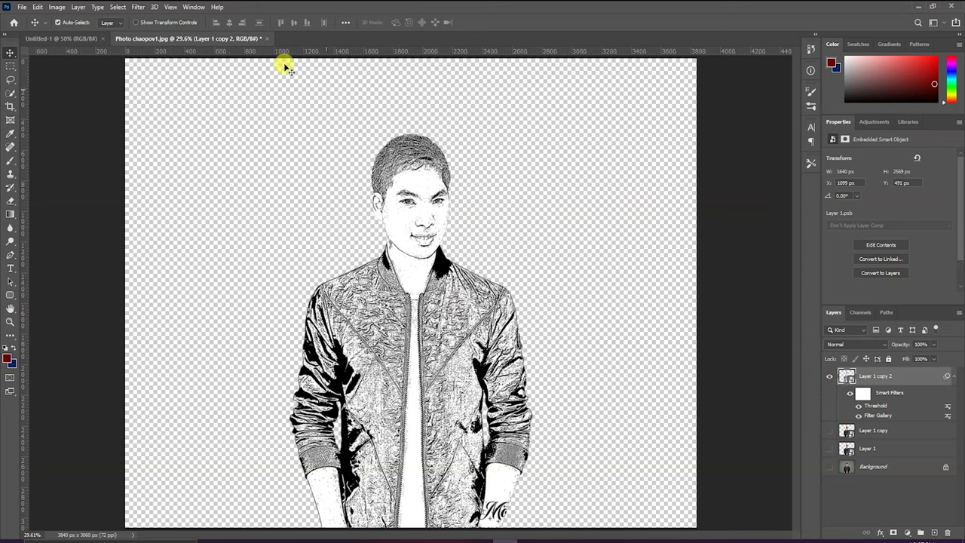
Step: Add an Oil Paint smart filter with Stylization about 7.1 to the sketch layer
click(142, 6)
mouse_move(148, 208)
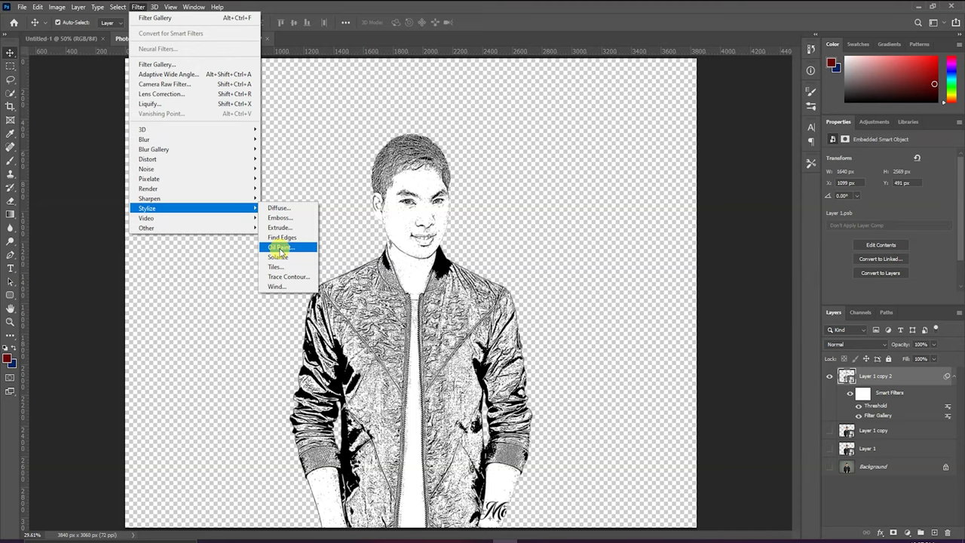
click(279, 249)
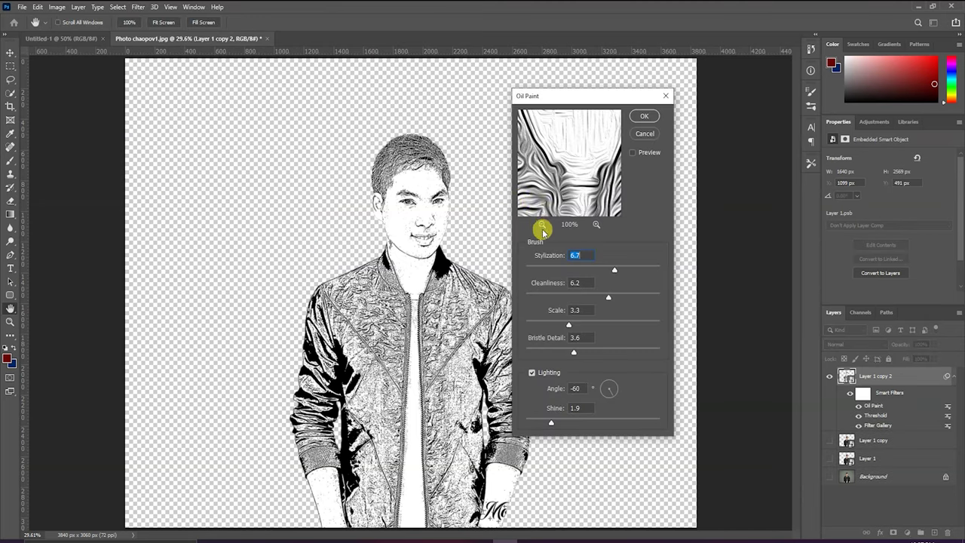
click(541, 223)
click(541, 224)
mouse_move(565, 146)
mouse_down()
mouse_move(579, 173)
mouse_move(575, 192)
mouse_up()
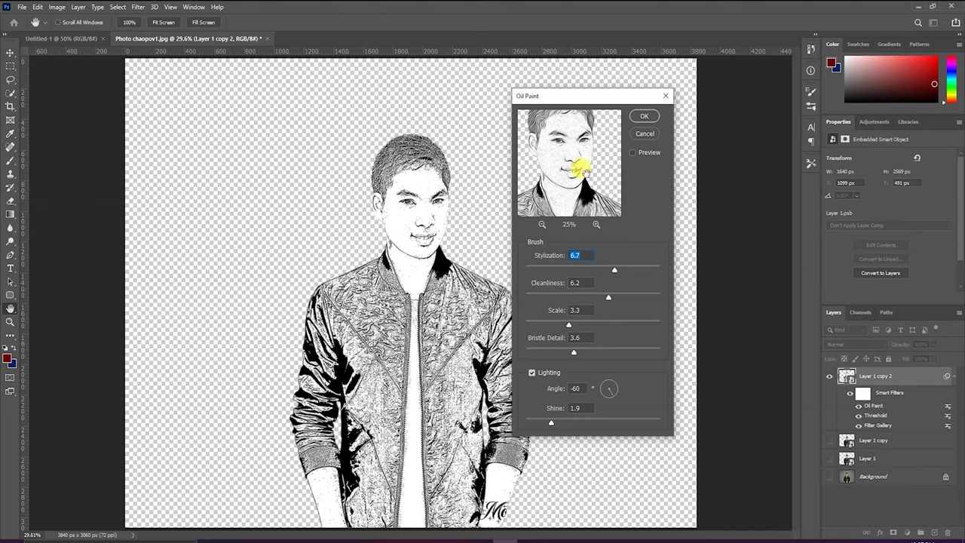
drag(564, 170, 588, 200)
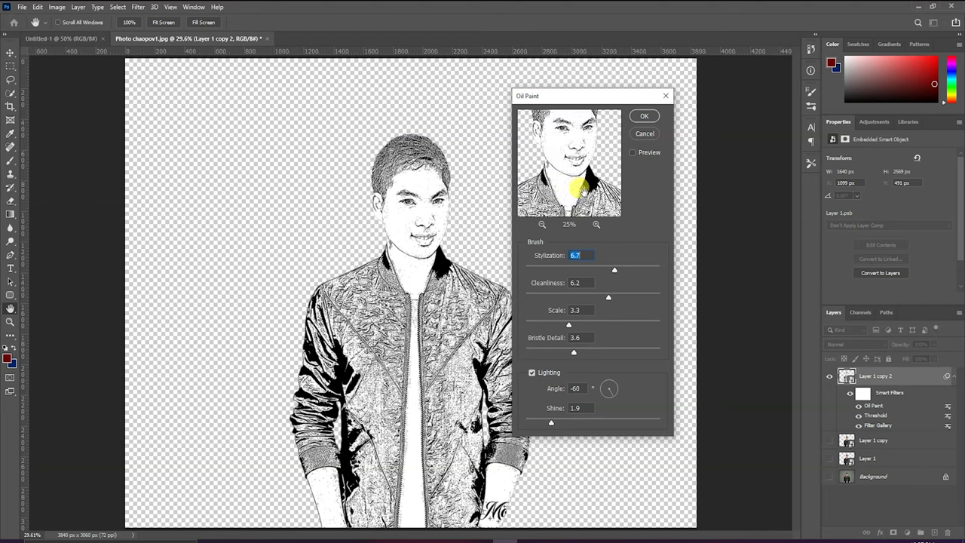
drag(614, 270, 611, 272)
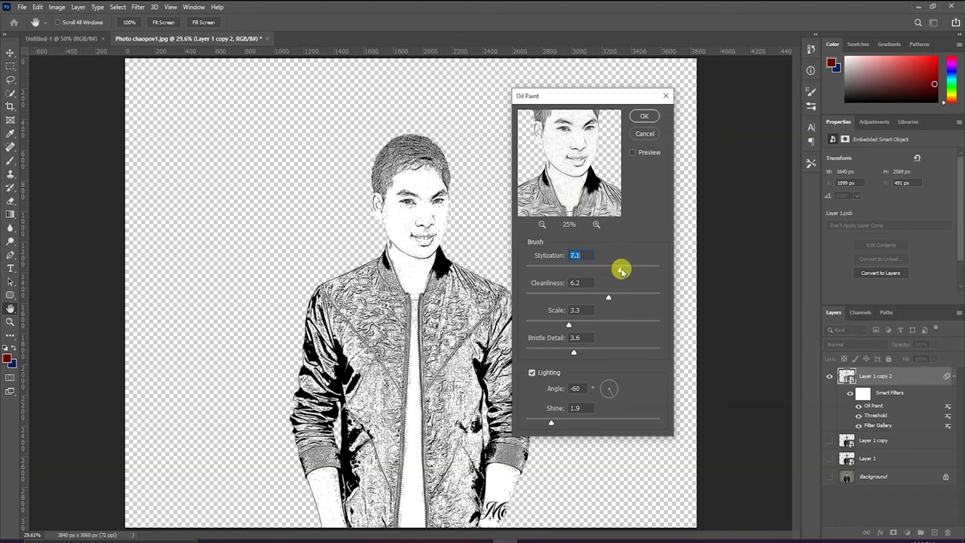
drag(586, 170, 593, 187)
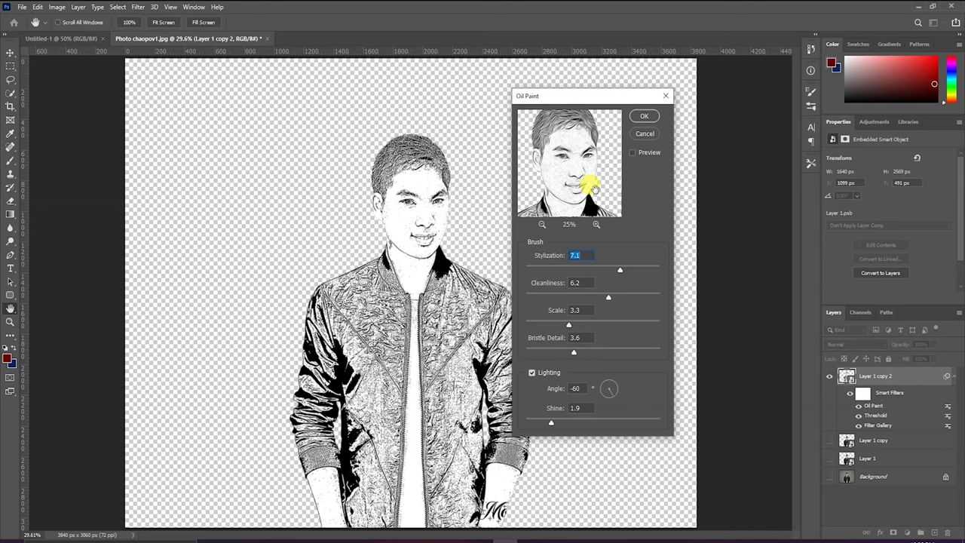
click(643, 115)
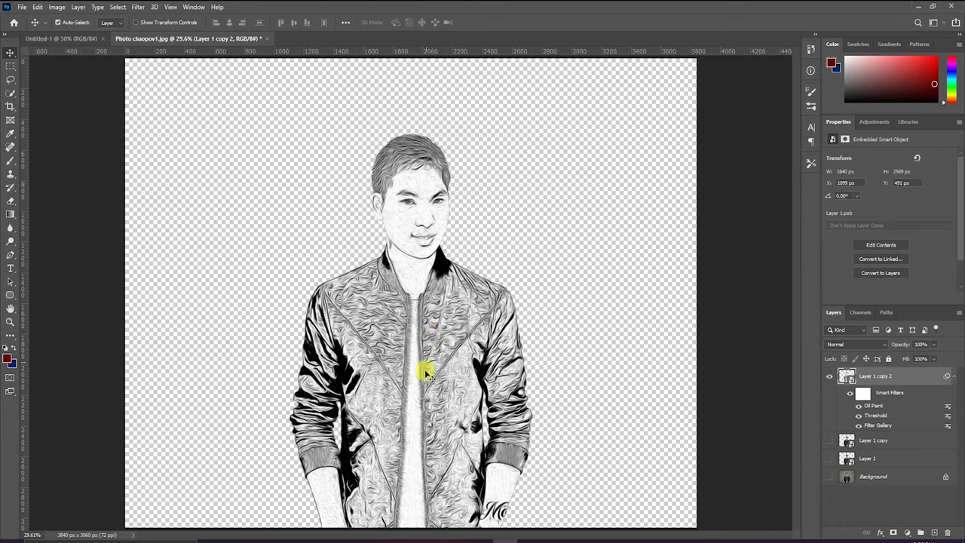
Step: Collapse Layer 1 copy 2's filters, then make Layer 1 copy visible and active
click(953, 376)
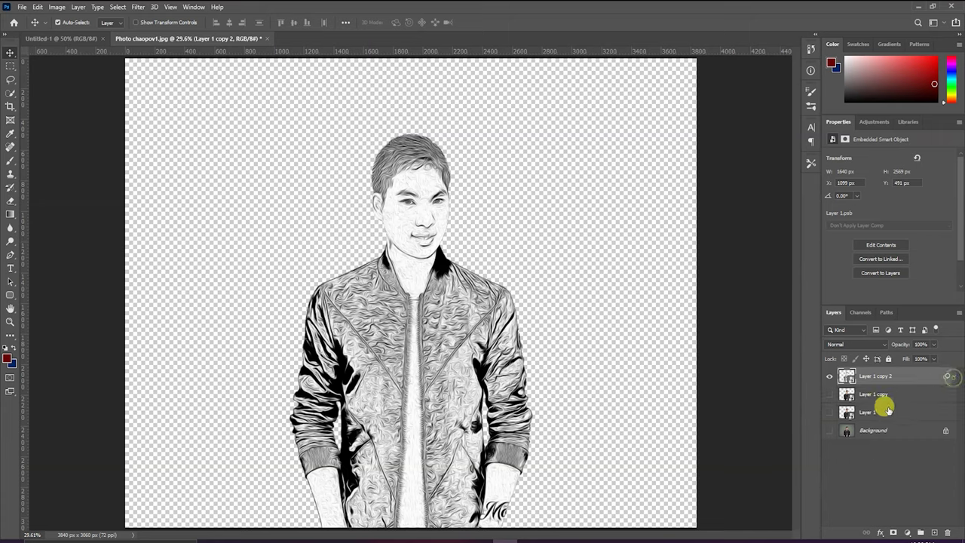
click(864, 394)
click(829, 393)
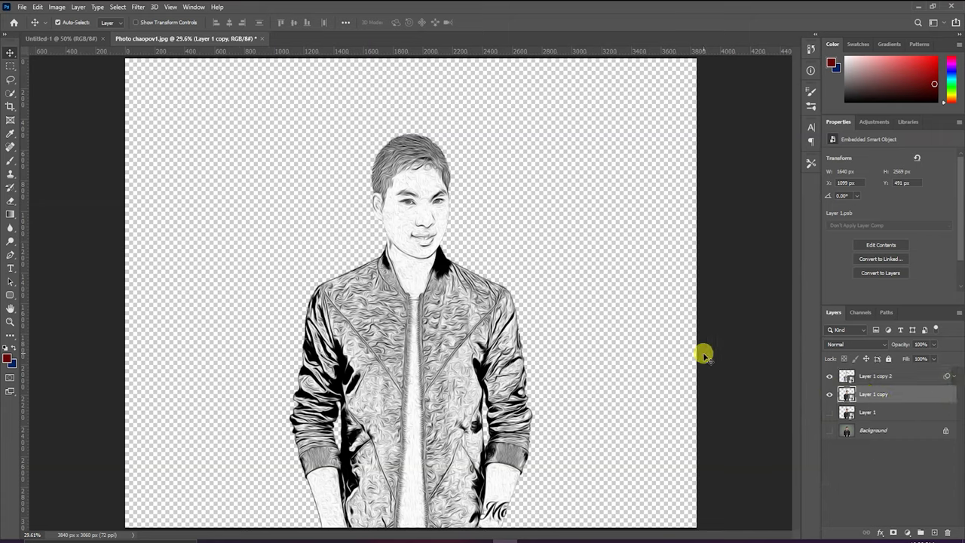
click(882, 393)
click(138, 7)
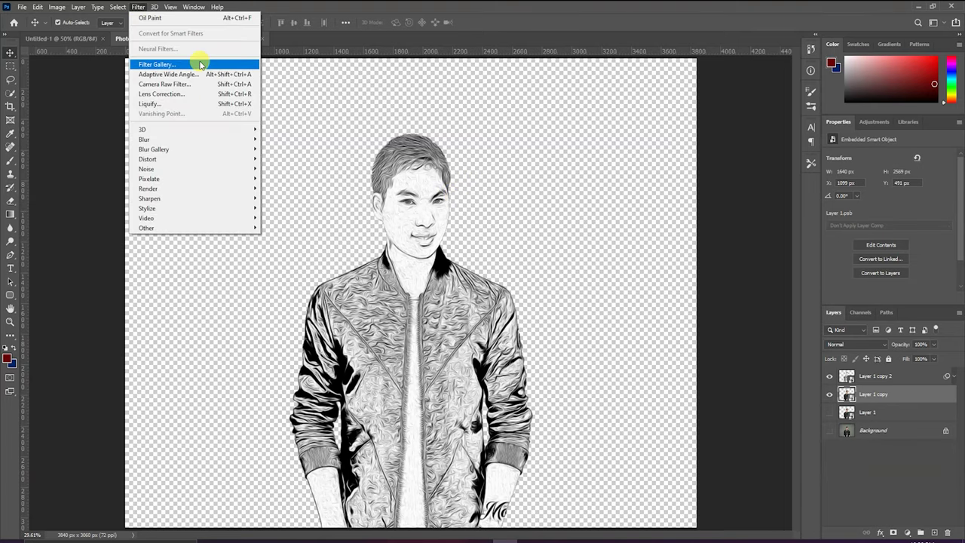
Step: Apply Poster Edges to Layer 1 copy with thickness 0, intensity 0, posterization 2
click(200, 65)
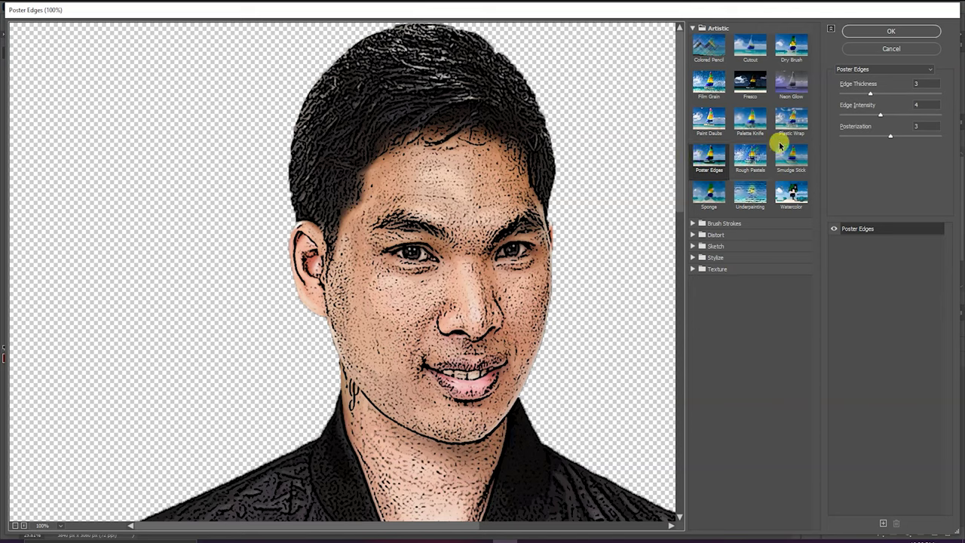
drag(890, 136, 948, 136)
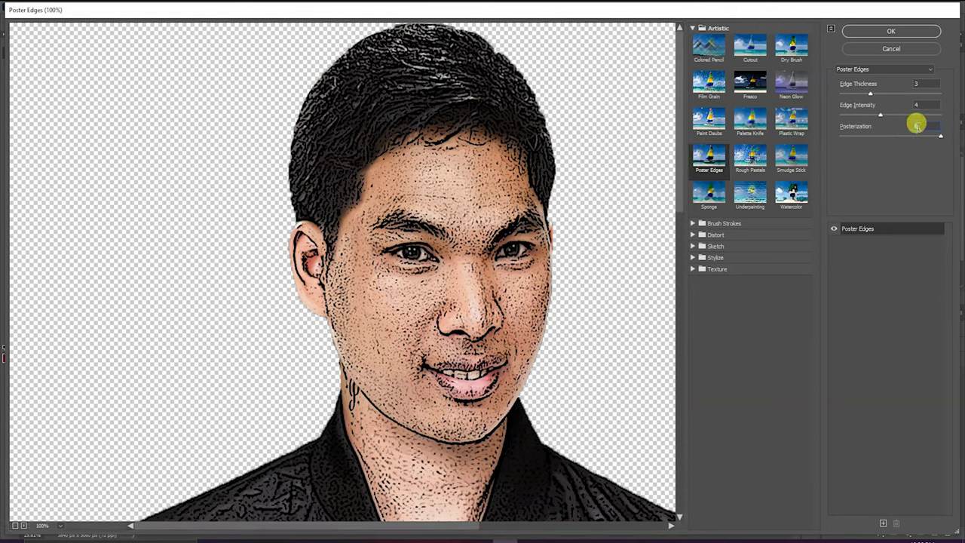
mouse_move(900, 135)
mouse_down()
mouse_move(843, 138)
mouse_move(871, 136)
mouse_move(836, 117)
mouse_move(907, 136)
mouse_move(864, 136)
mouse_up()
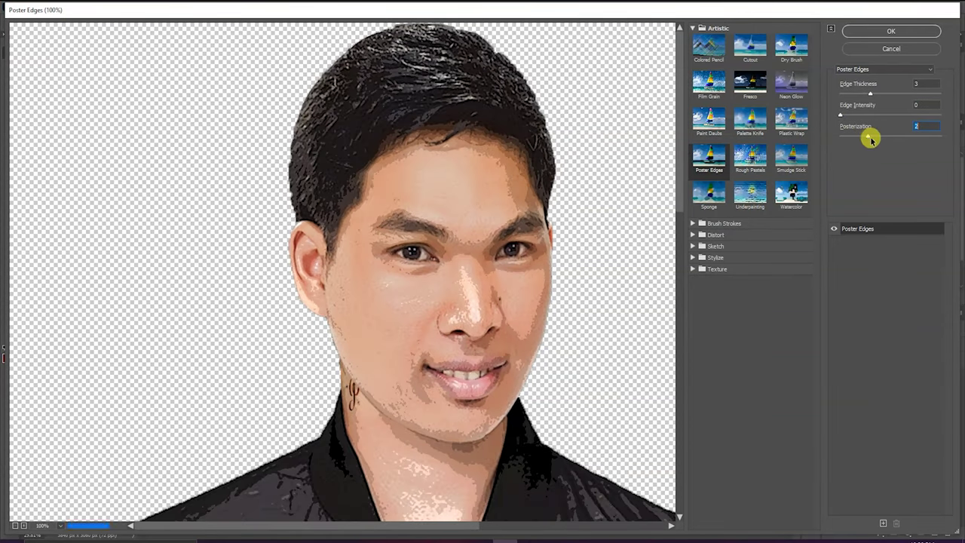
drag(870, 94, 812, 95)
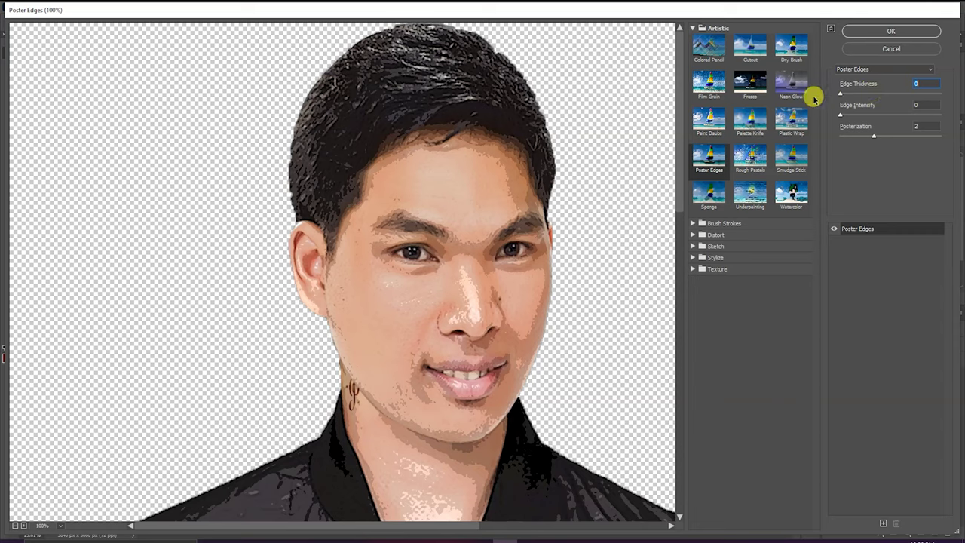
drag(865, 136, 868, 139)
click(891, 31)
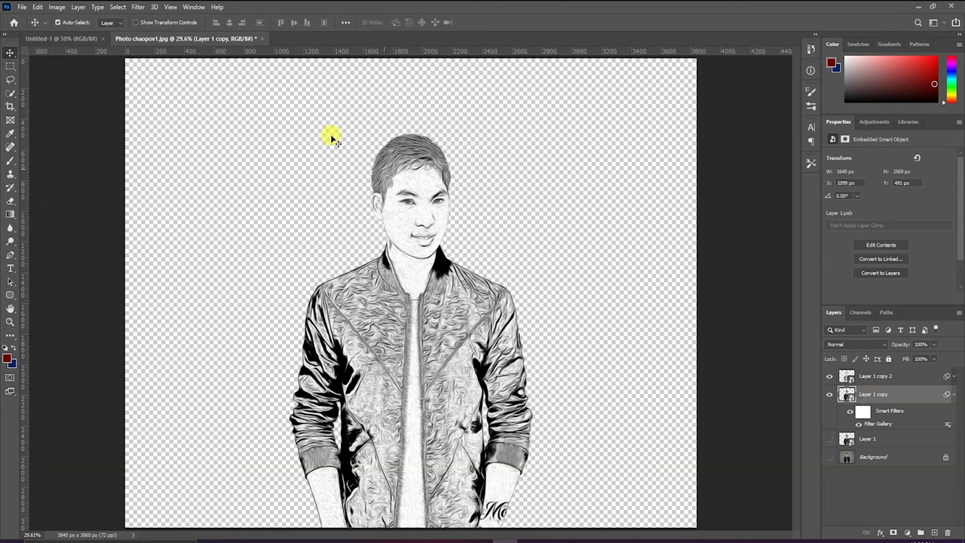
Step: Expand and collapse Layer 1 copy 2's smart filter list, then open the Stylize filters
click(951, 377)
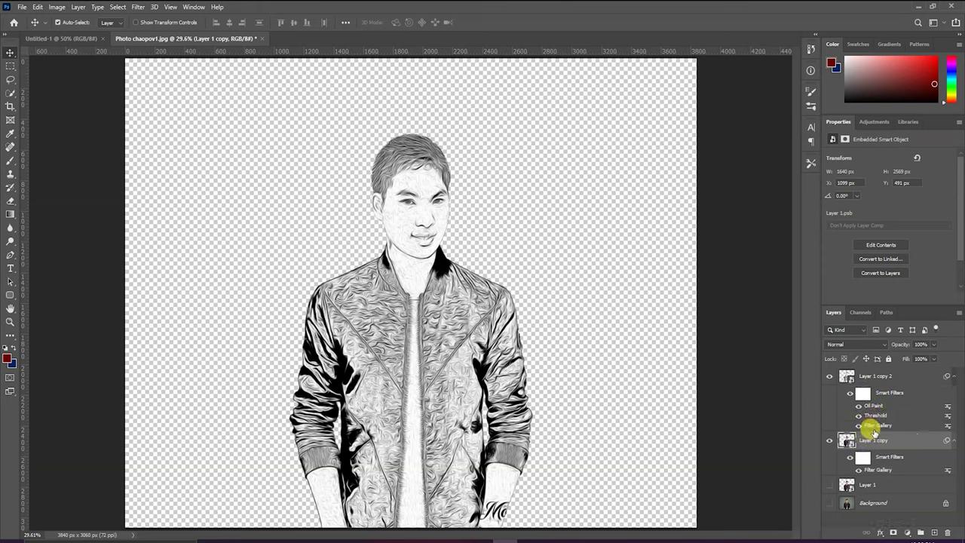
click(953, 375)
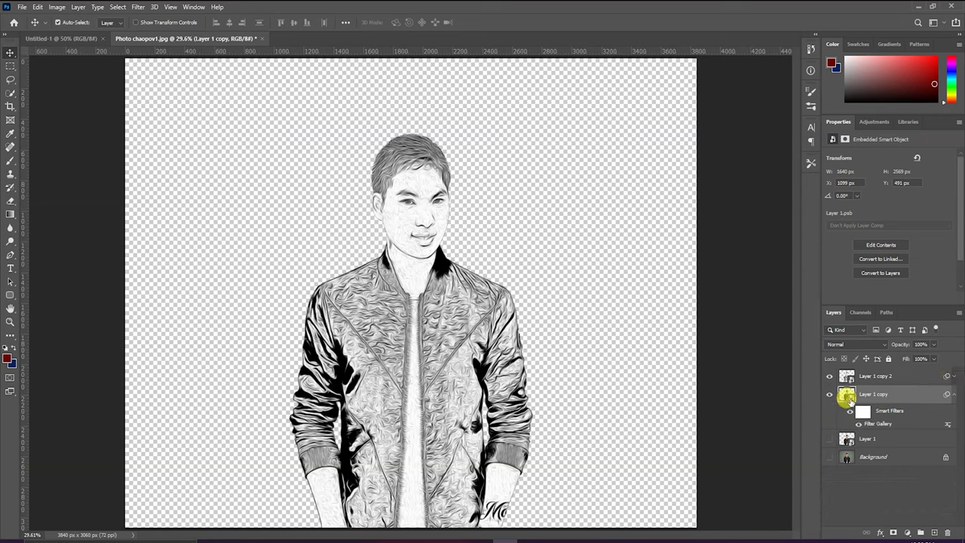
click(141, 7)
mouse_move(148, 209)
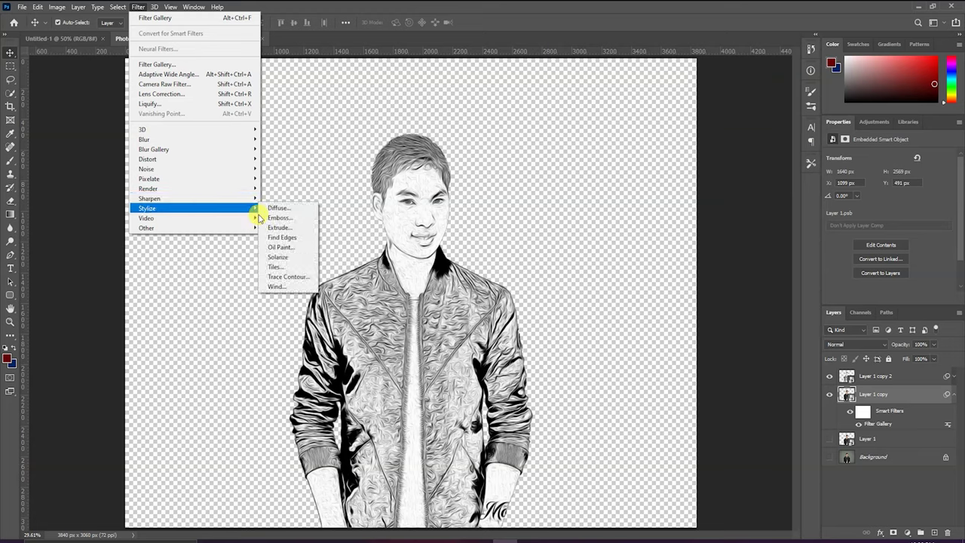
Step: Add an Oil Paint filter to Layer 1 copy and frame the face and neck in its preview
click(279, 246)
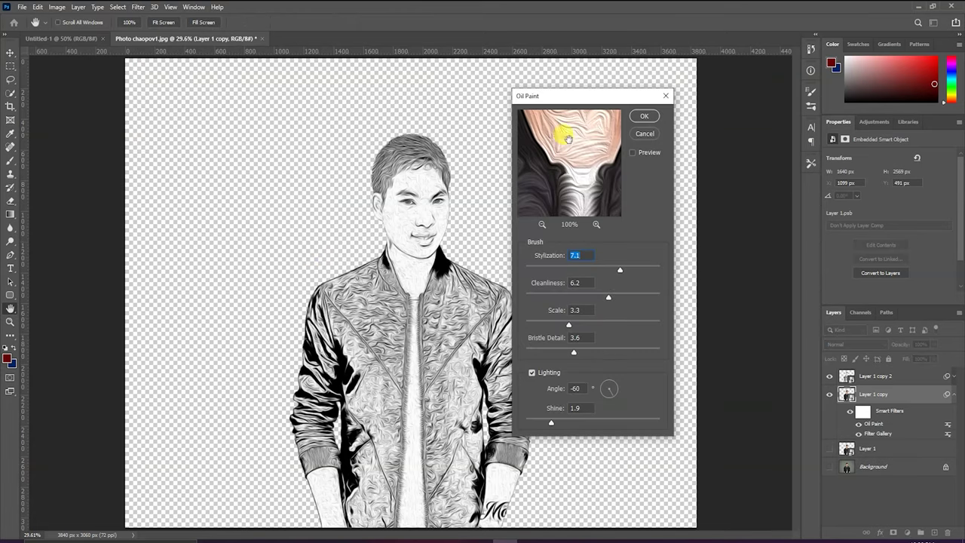
mouse_move(578, 149)
mouse_down()
mouse_move(552, 225)
mouse_move(539, 189)
mouse_up()
click(542, 224)
click(543, 224)
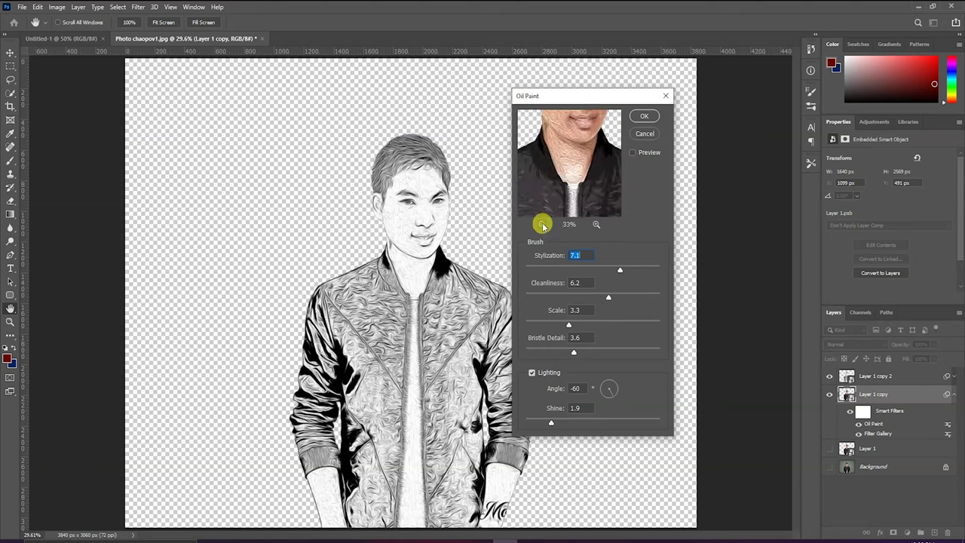
click(543, 224)
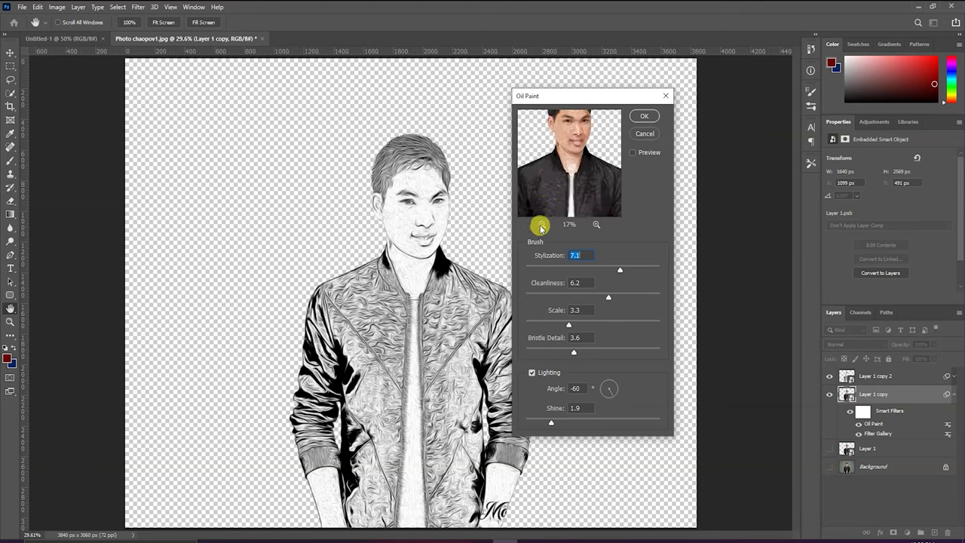
click(542, 224)
drag(565, 178, 563, 181)
click(592, 230)
click(596, 225)
click(596, 225)
click(596, 225)
click(596, 225)
mouse_move(597, 194)
mouse_down()
mouse_move(561, 183)
mouse_move(581, 151)
mouse_up()
Step: Lower Stylization to 5.9, Cleanliness to 4.6 and Shine to 1.4, then apply Oil Paint
drag(617, 271, 600, 271)
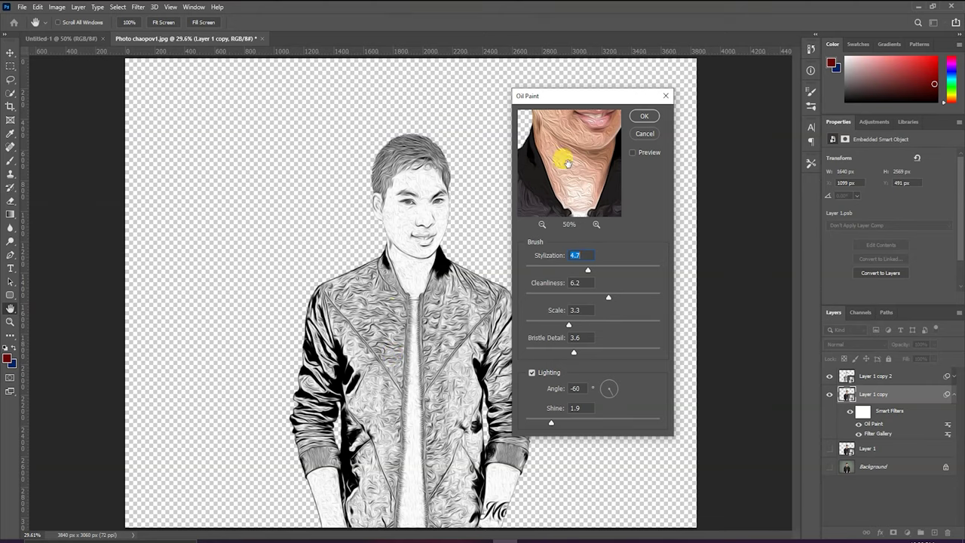
drag(588, 268, 609, 268)
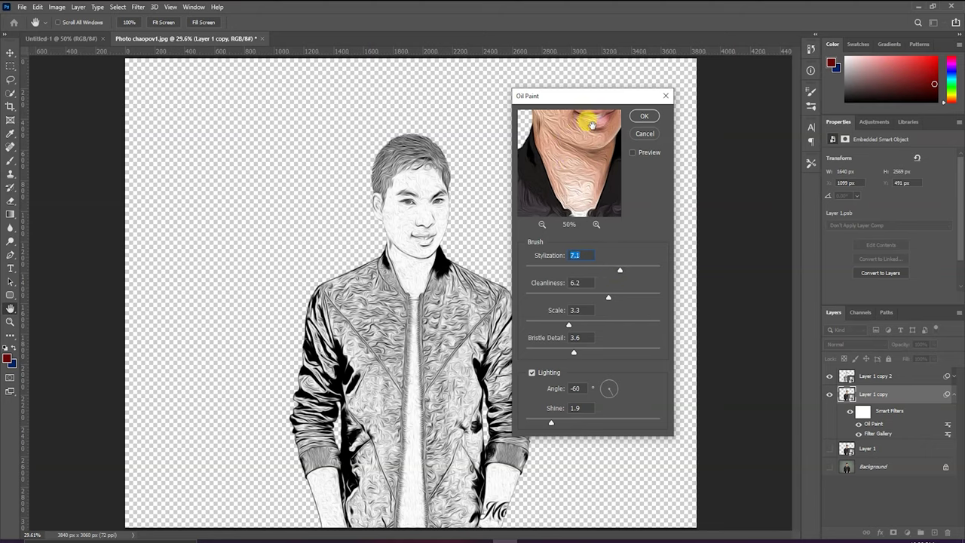
drag(619, 270, 612, 269)
mouse_move(581, 140)
mouse_down()
mouse_move(576, 189)
mouse_move(592, 181)
mouse_move(585, 152)
mouse_move(589, 175)
mouse_up()
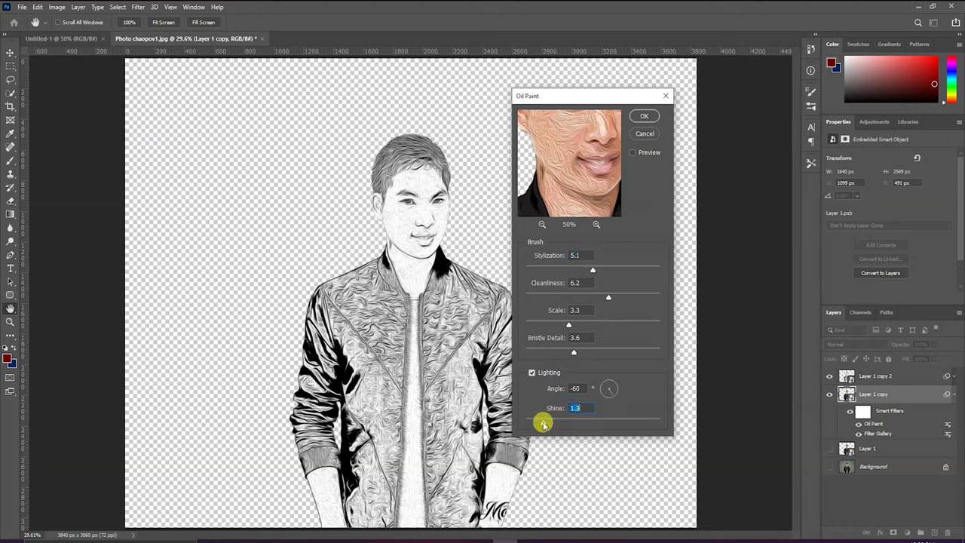
drag(546, 423, 560, 423)
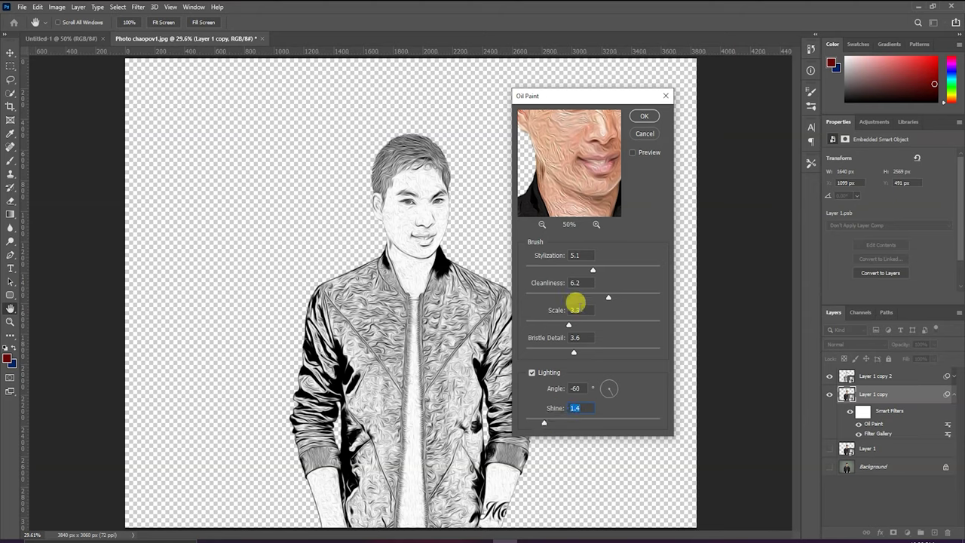
drag(608, 296, 588, 299)
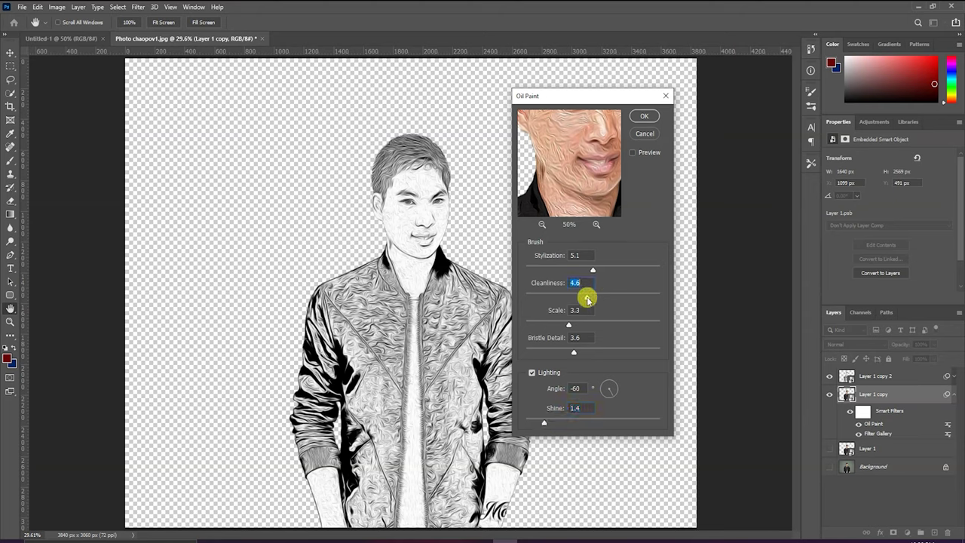
mouse_move(591, 268)
mouse_down()
mouse_move(562, 270)
mouse_move(602, 271)
mouse_up()
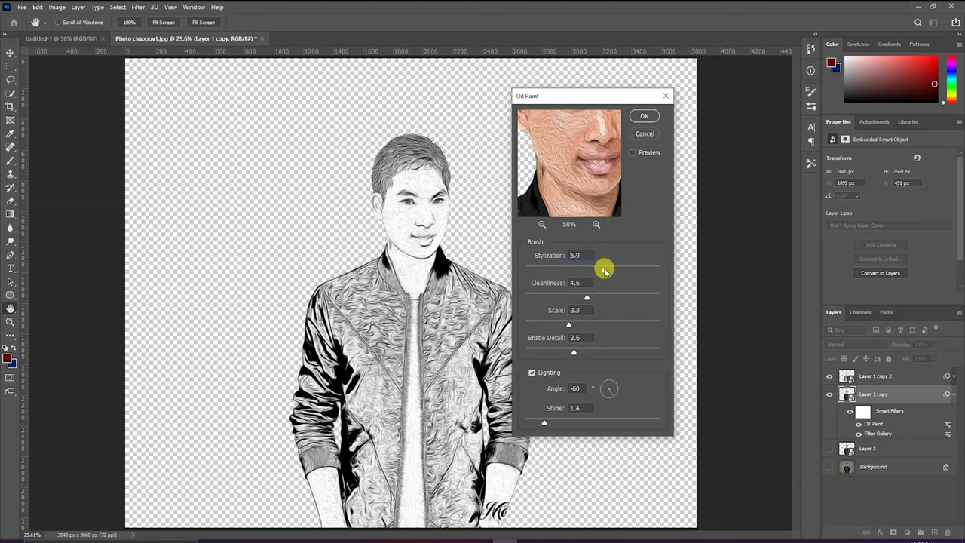
mouse_move(577, 168)
mouse_down()
mouse_move(570, 196)
mouse_move(542, 136)
mouse_move(576, 155)
mouse_up()
click(643, 118)
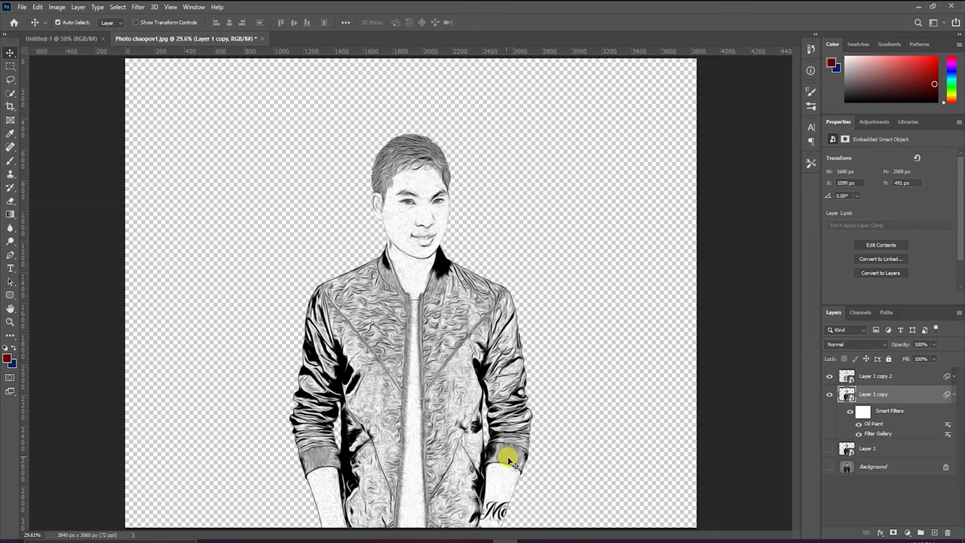
Step: Add Layer 2 above Background, filled with the dark red foreground colour
click(864, 466)
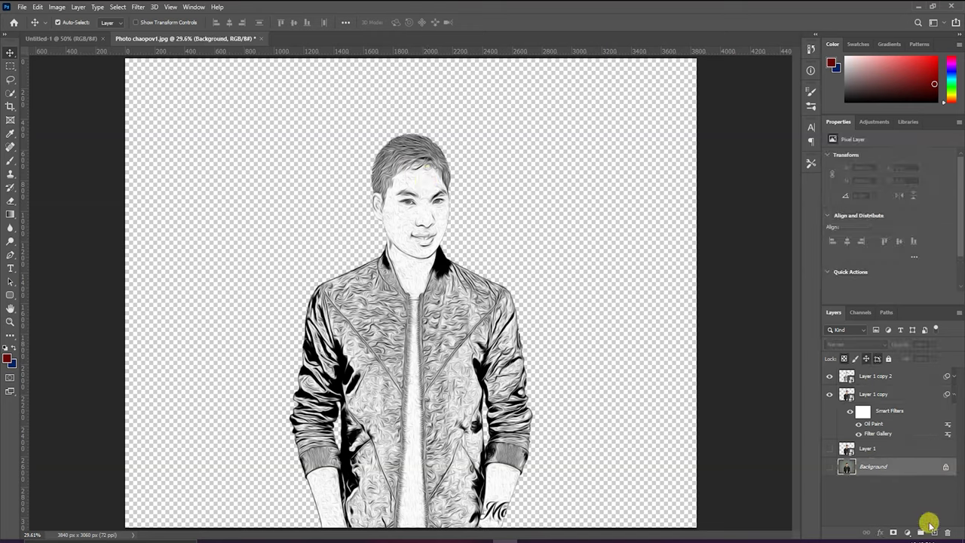
click(932, 533)
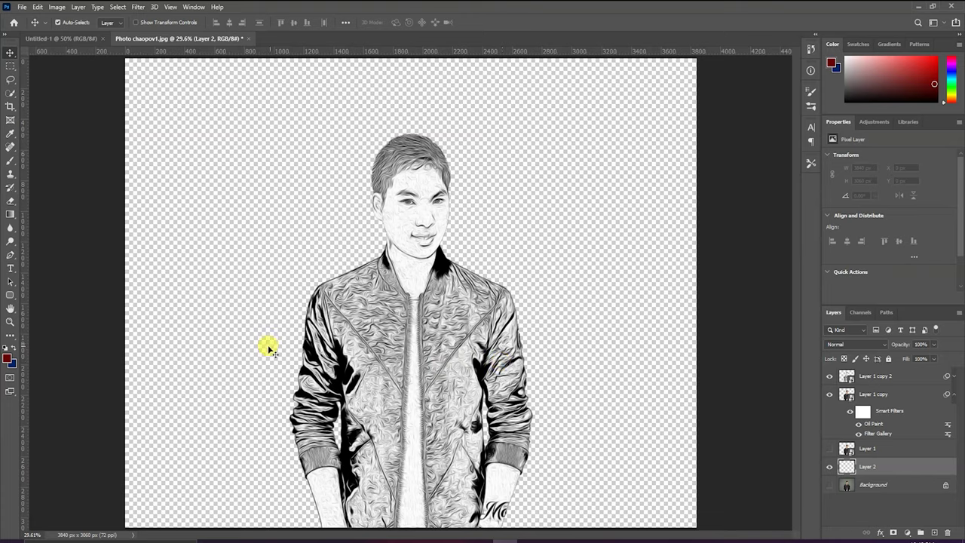
key(alt+BackSpace)
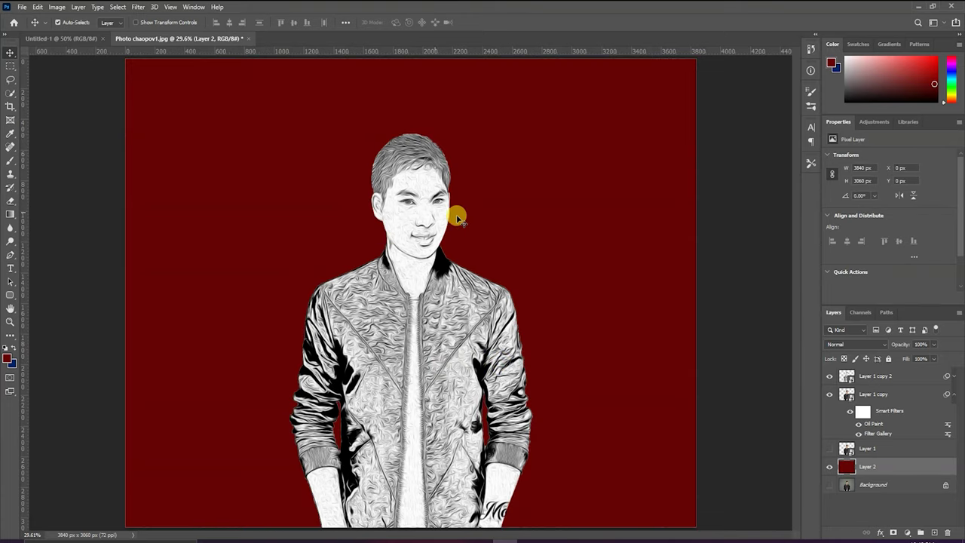
click(908, 532)
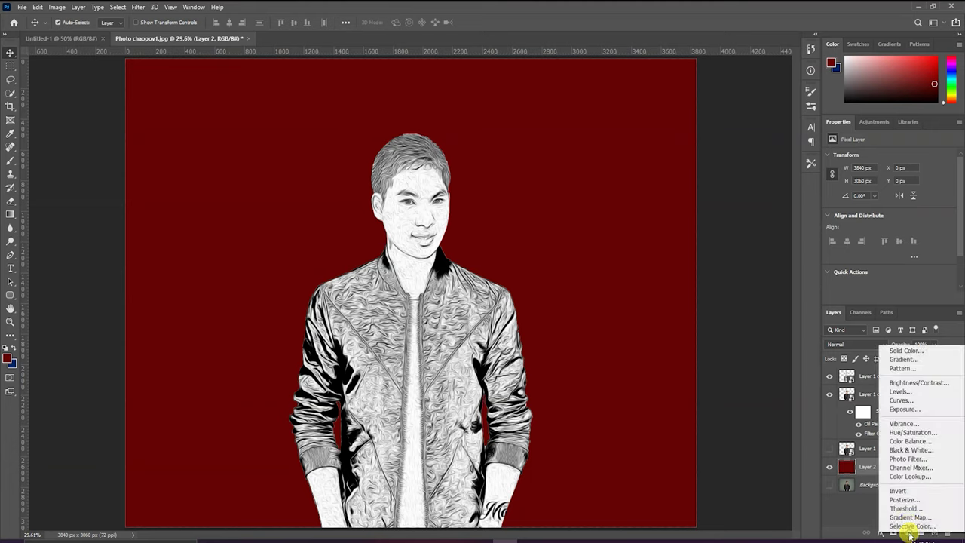
Step: Add a Gradient fill layer that is reversed and radial, with an enlarged scale
click(911, 362)
click(681, 147)
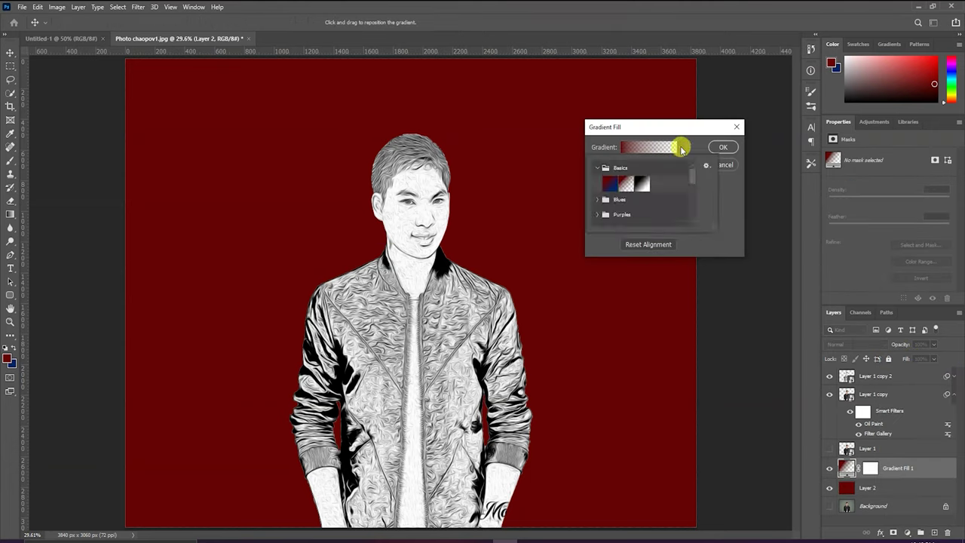
click(625, 181)
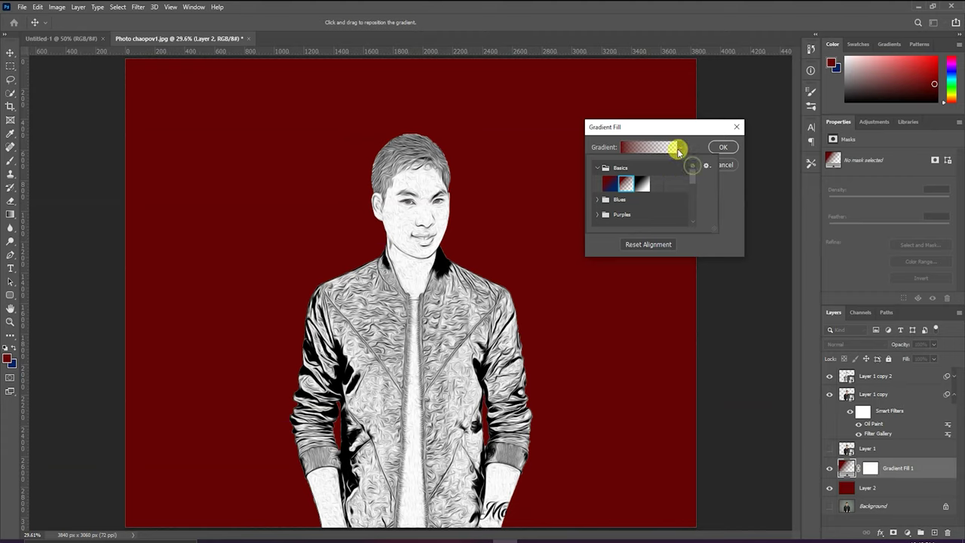
click(680, 147)
click(631, 214)
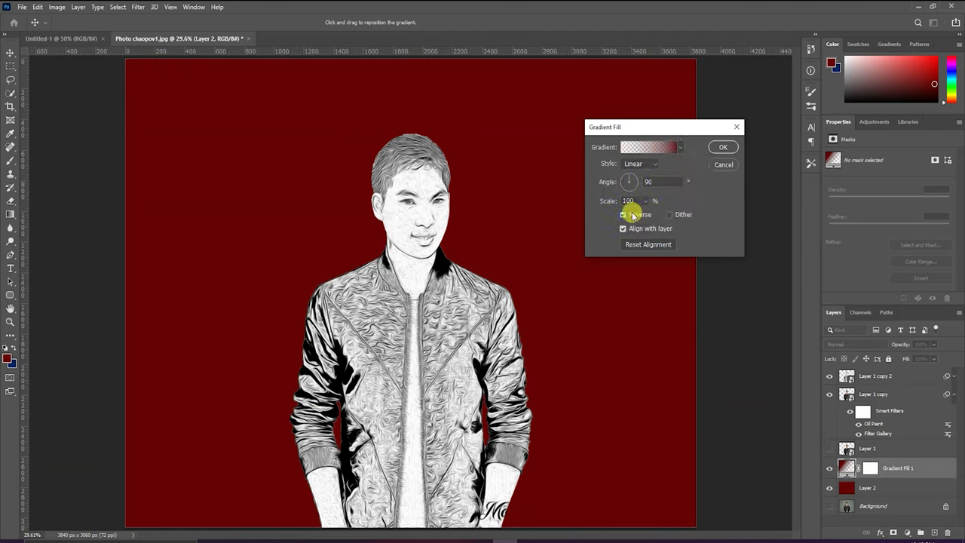
click(640, 164)
click(637, 175)
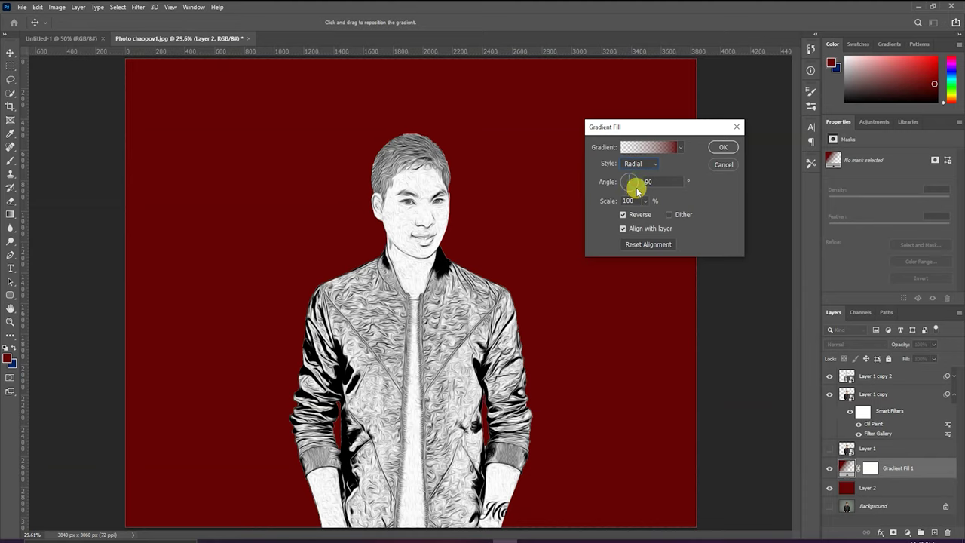
drag(645, 200, 675, 216)
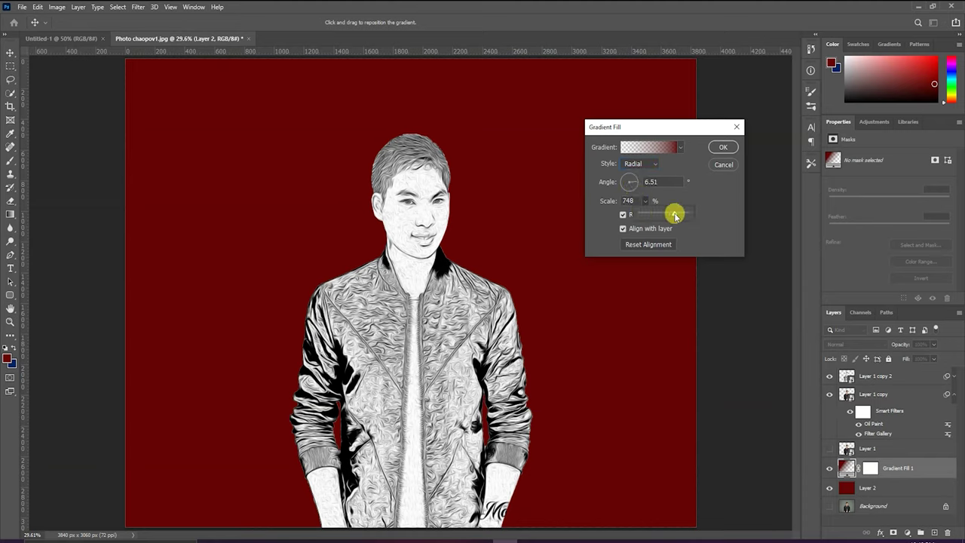
Step: Switch the gradient to a blue preset, reduce the scale to about 264%, and confirm
click(680, 147)
scroll(617, 199, down, 2)
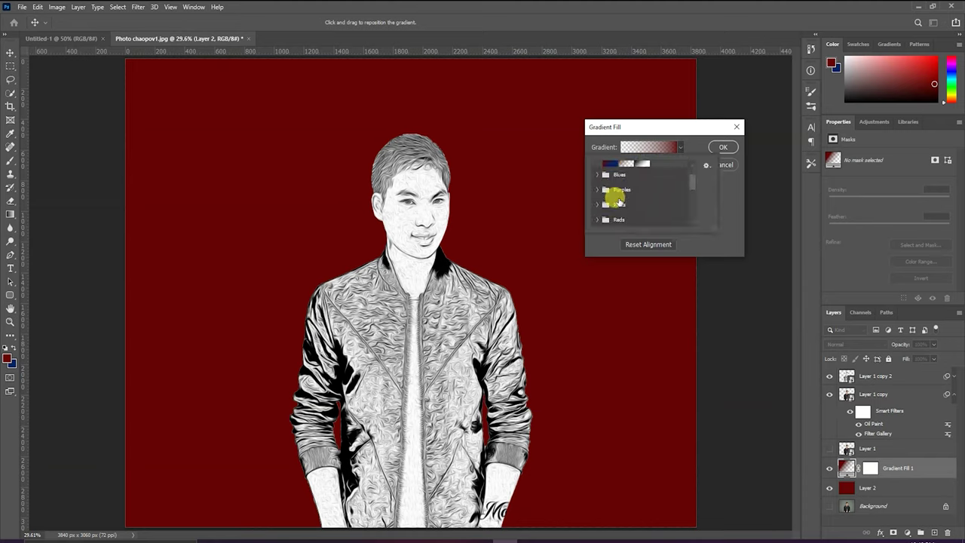
scroll(617, 204, down, 5)
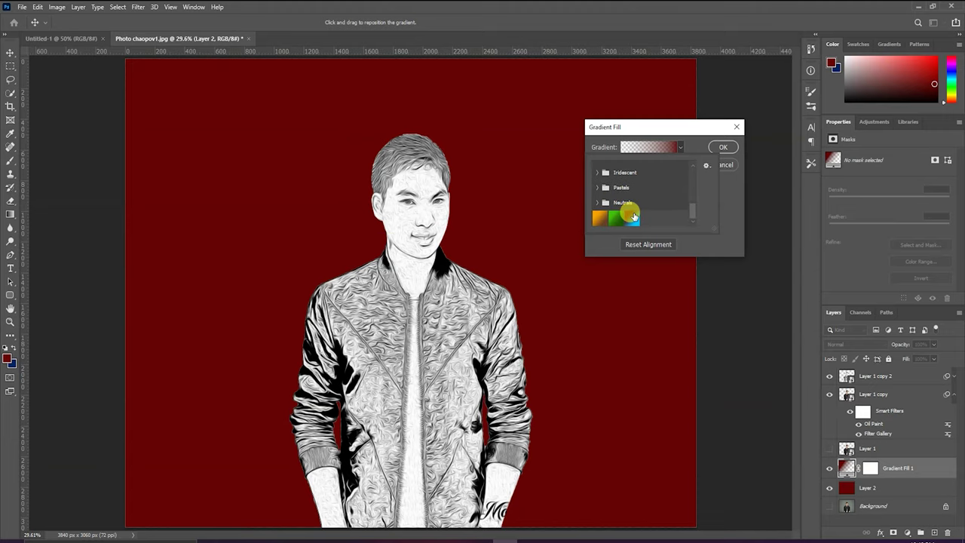
click(632, 218)
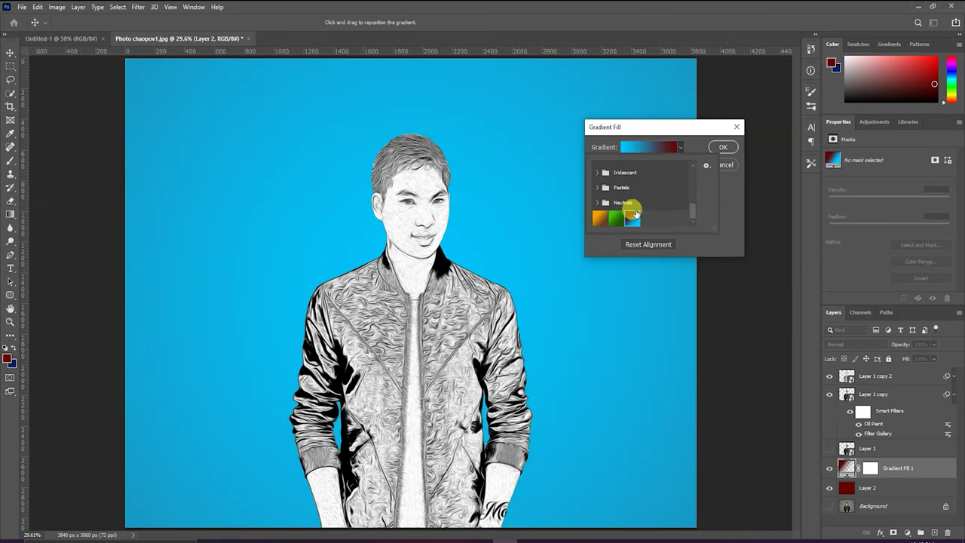
scroll(684, 161, up, 1)
click(682, 150)
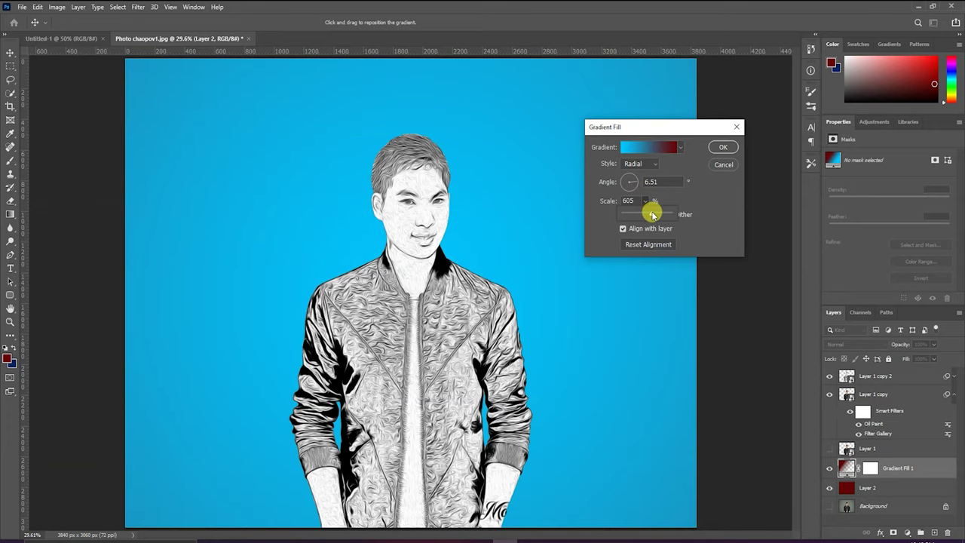
drag(653, 215, 636, 215)
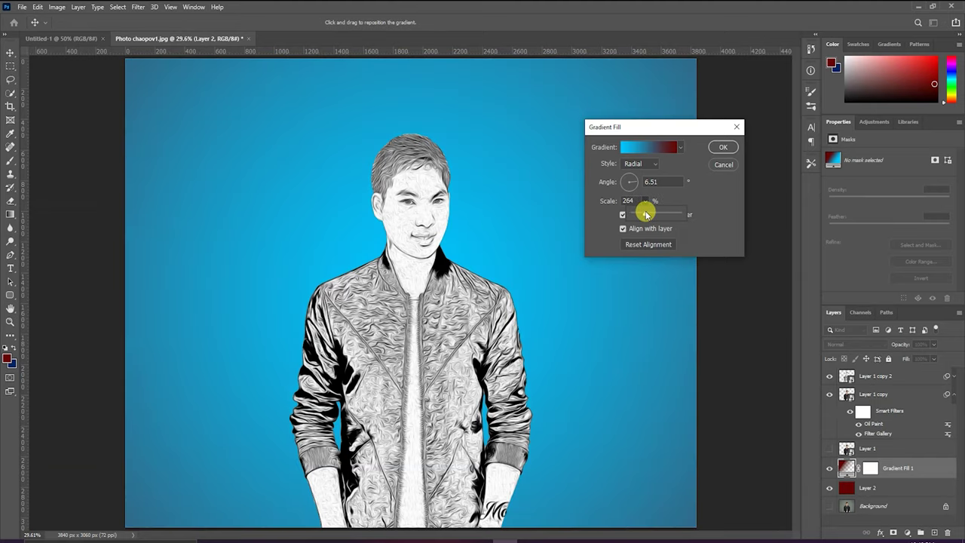
click(723, 150)
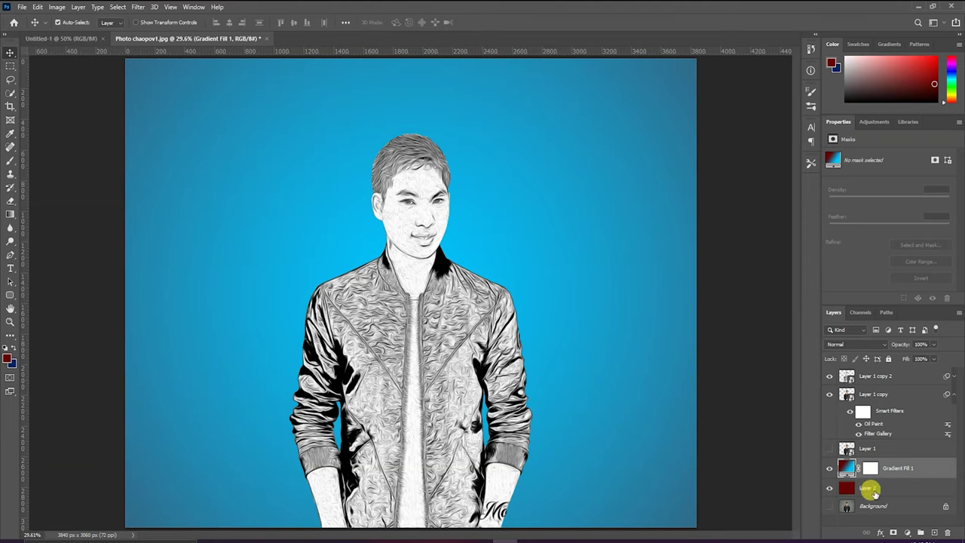
Step: Add a new empty Layer 3 above the Gradient Fill 1 layer
click(871, 488)
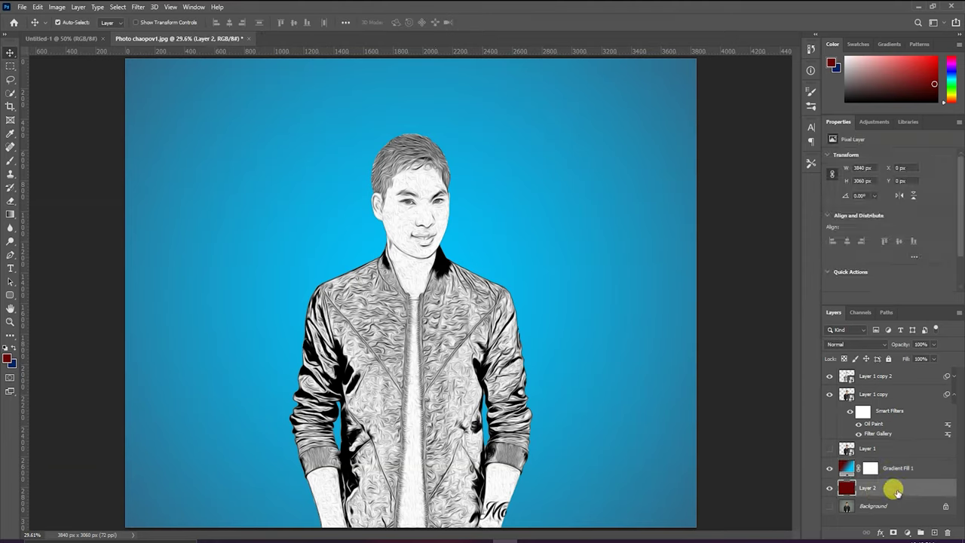
click(886, 468)
click(933, 532)
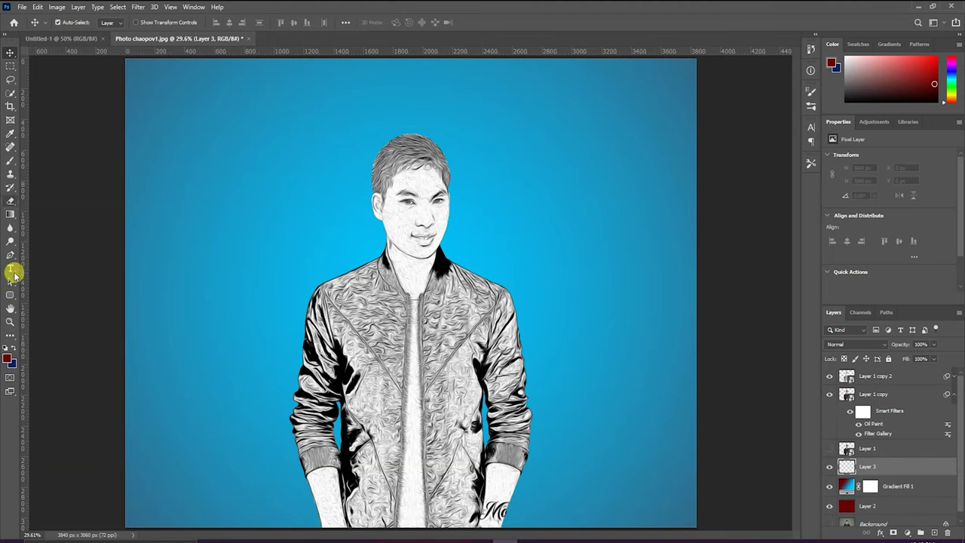
Step: Choose a smoke brush preset with its tip rotated to 27°
click(10, 160)
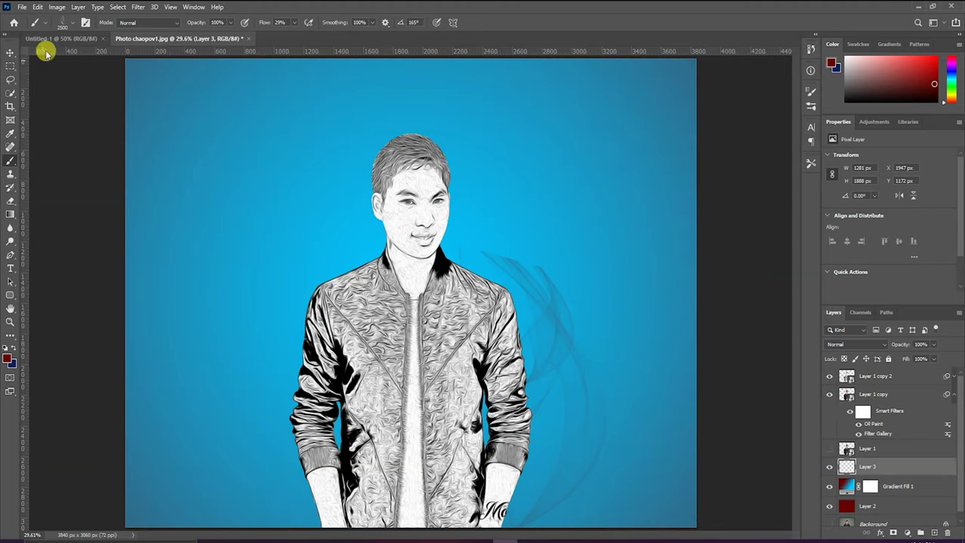
click(46, 25)
click(70, 24)
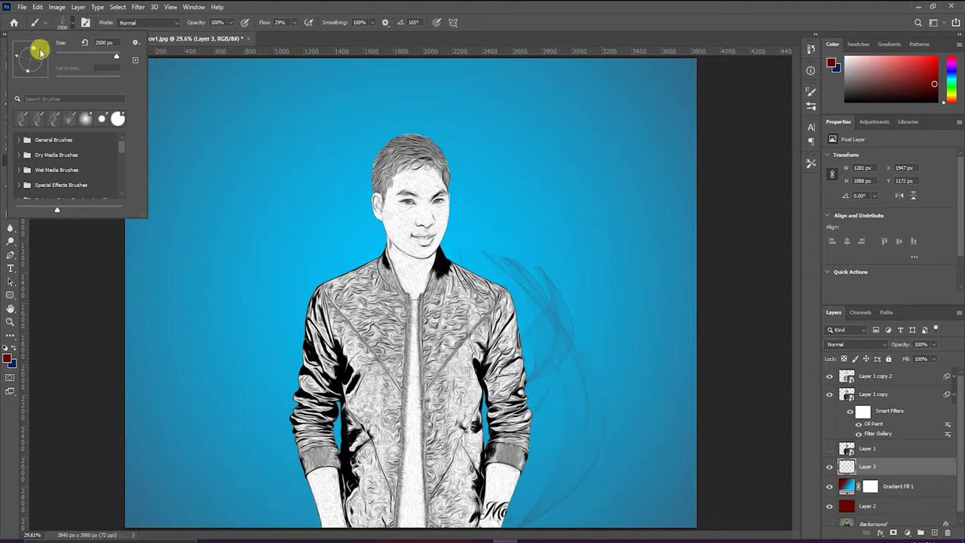
drag(47, 54, 33, 47)
Step: Stamp faint grey smoke strokes around the portrait and near the top, then switch to the Move tool
click(226, 252)
click(212, 236)
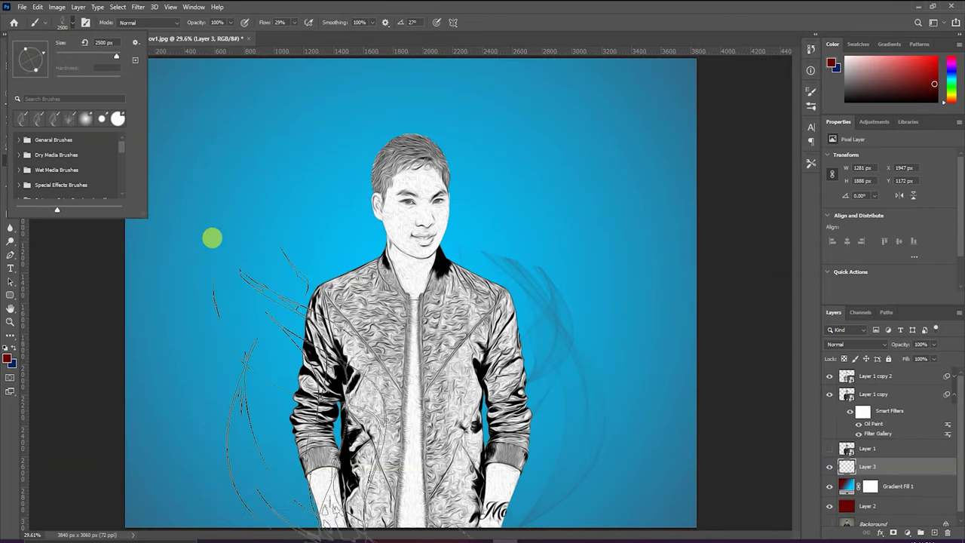
click(544, 185)
click(280, 86)
click(459, 69)
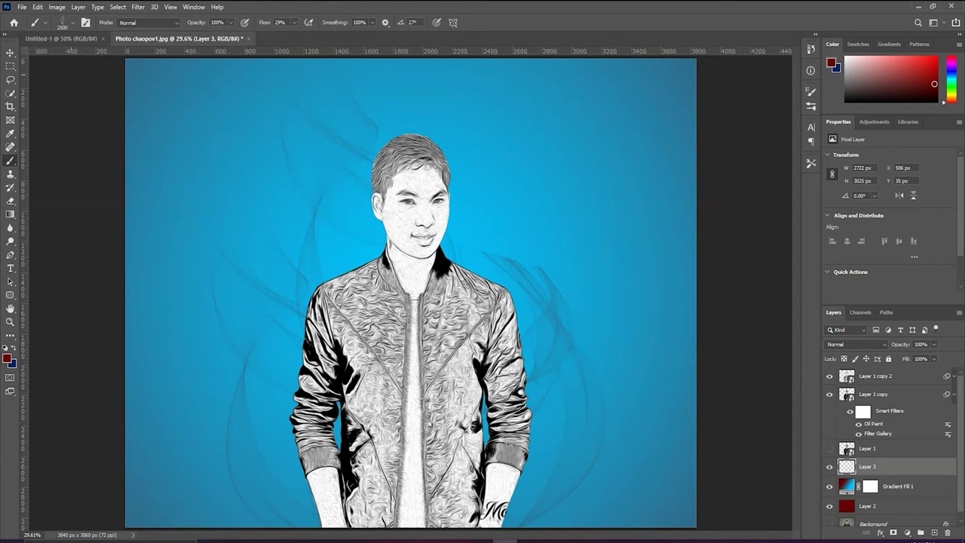
click(72, 22)
drag(34, 63, 16, 55)
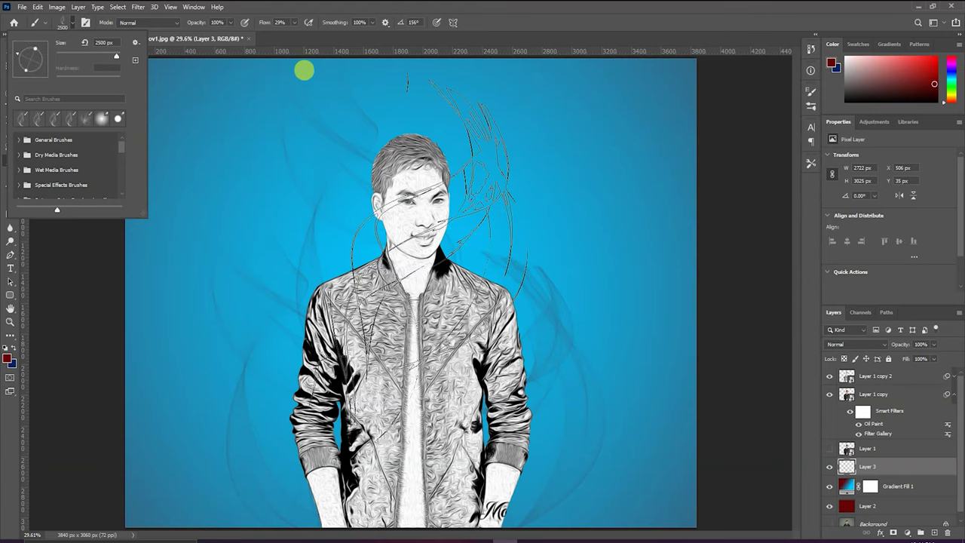
click(407, 277)
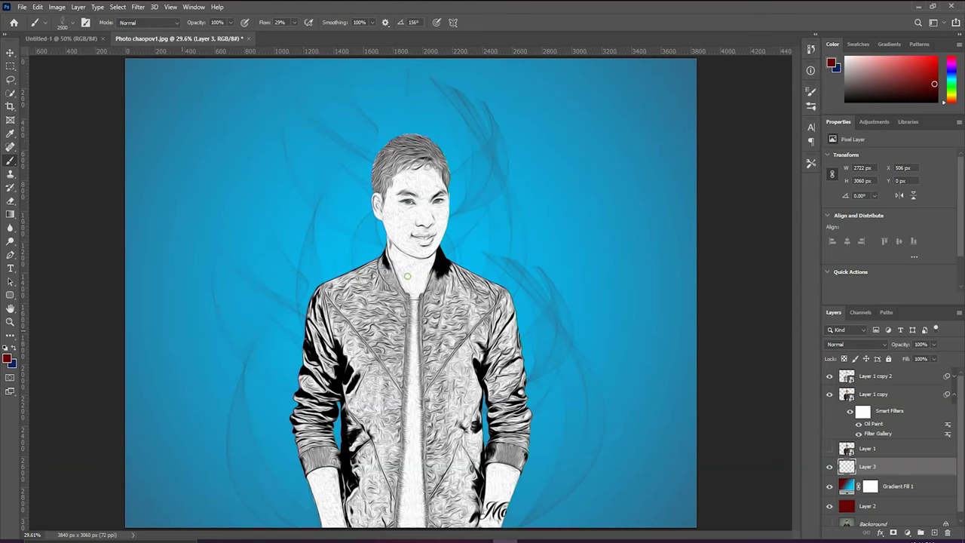
click(11, 53)
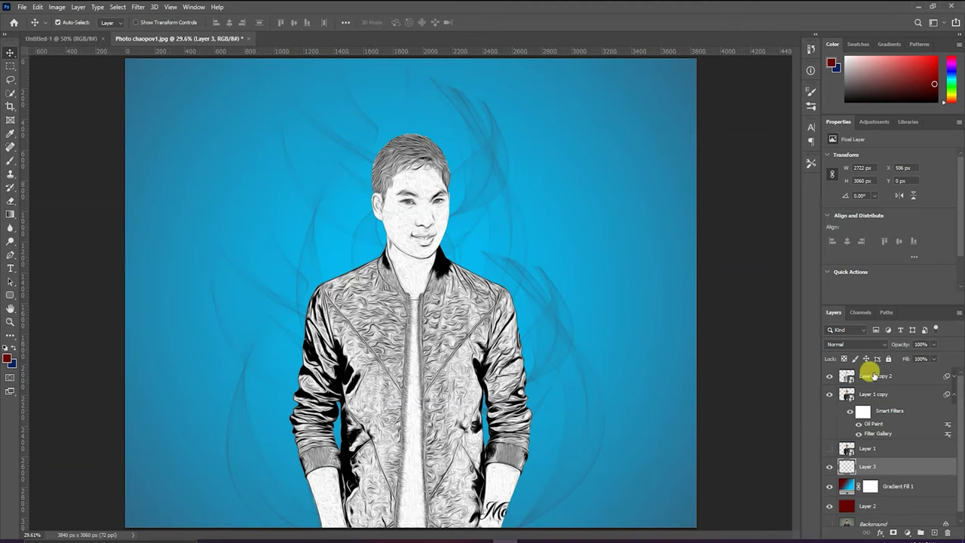
Step: Change Layer 1 copy 2's blend mode from Normal to Multiply
click(872, 375)
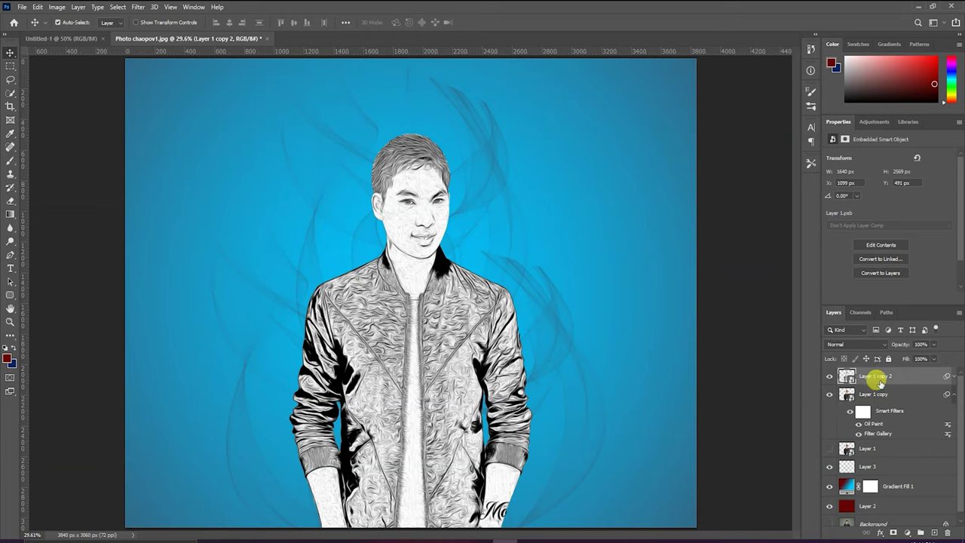
click(954, 375)
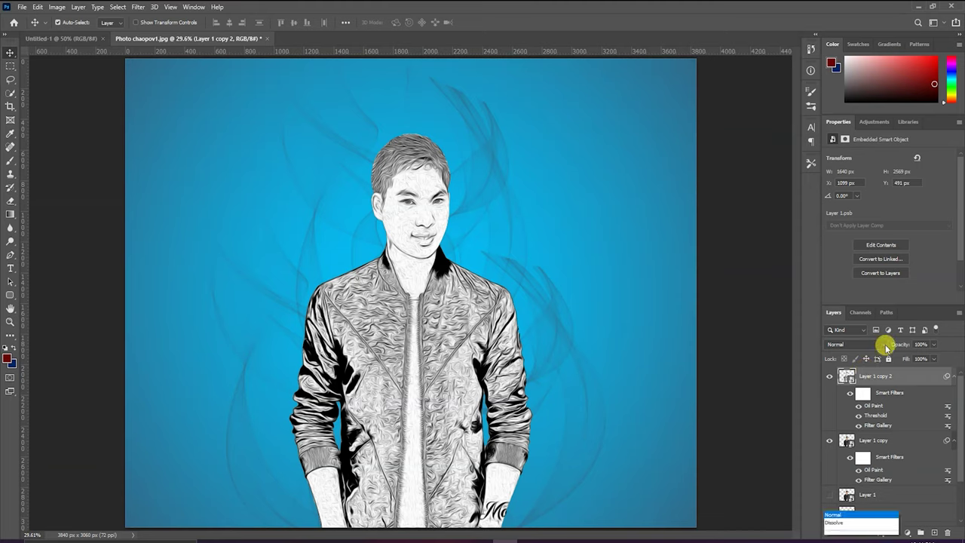
click(885, 344)
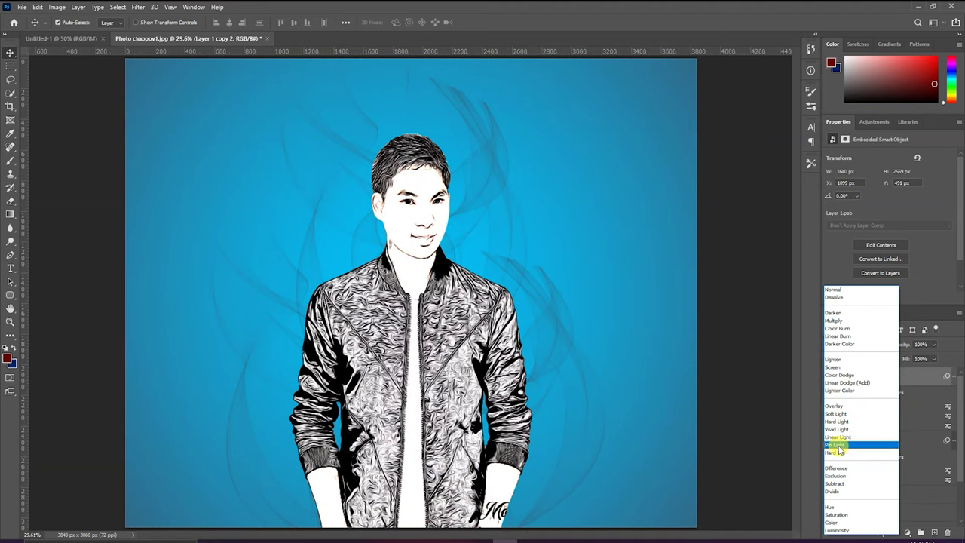
click(835, 323)
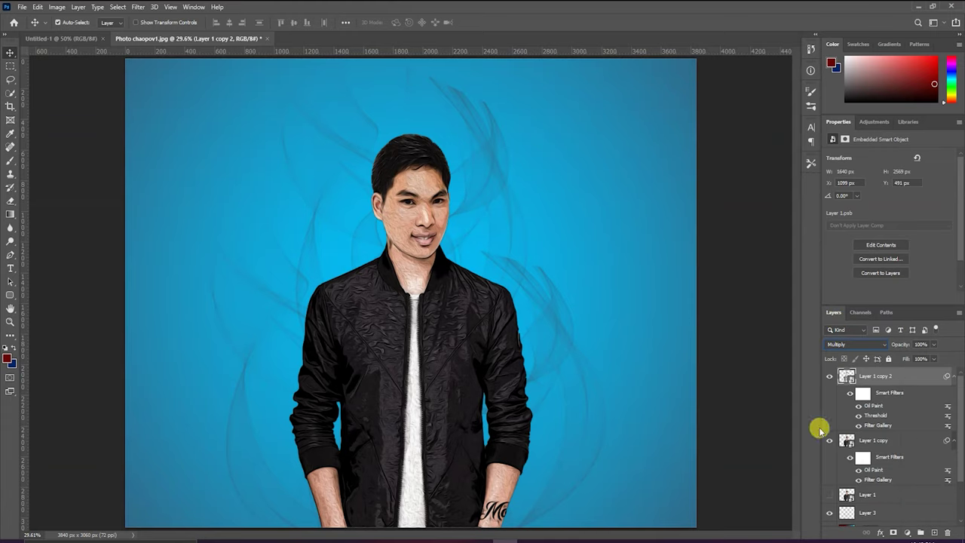
click(953, 376)
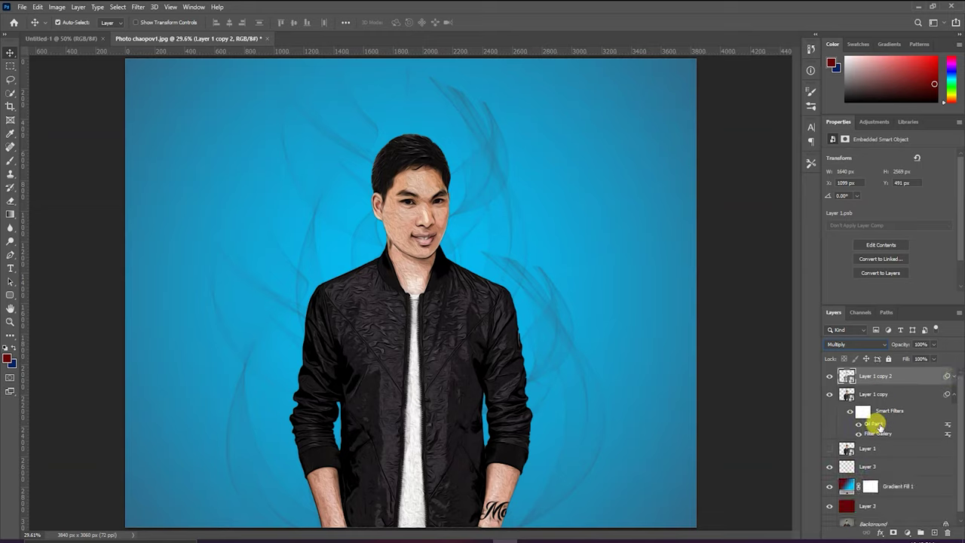
Step: Raise Layer 1 copy's Oil Paint Stylization to about 6.8
double_click(875, 425)
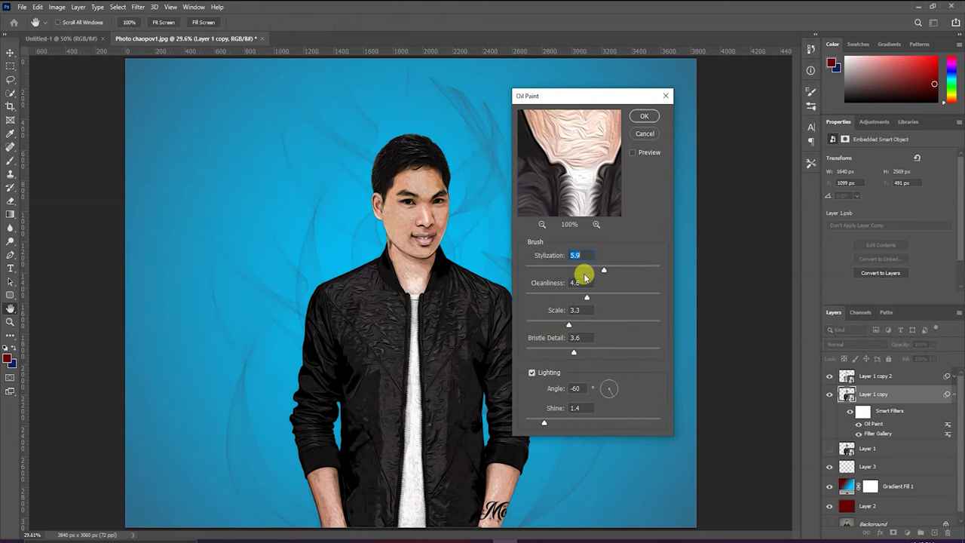
drag(603, 270, 615, 270)
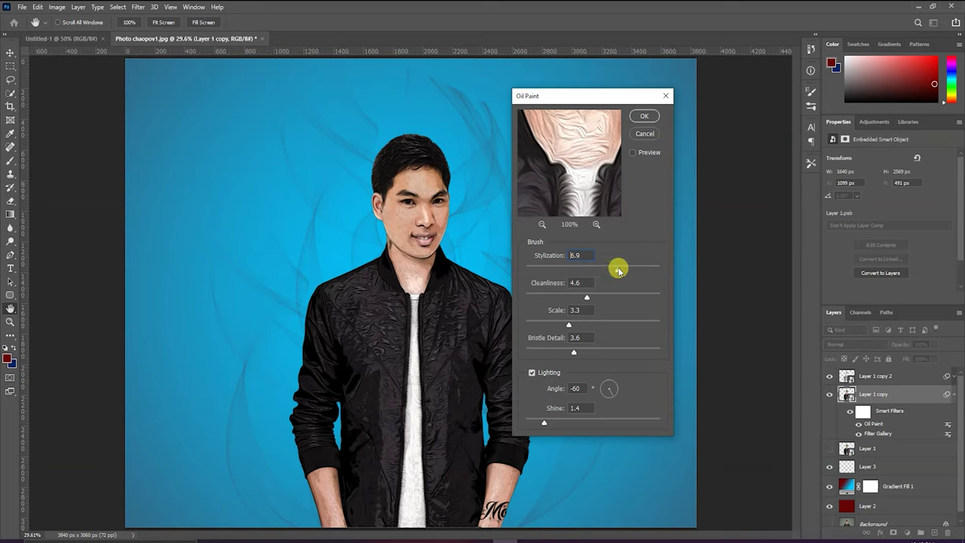
click(643, 117)
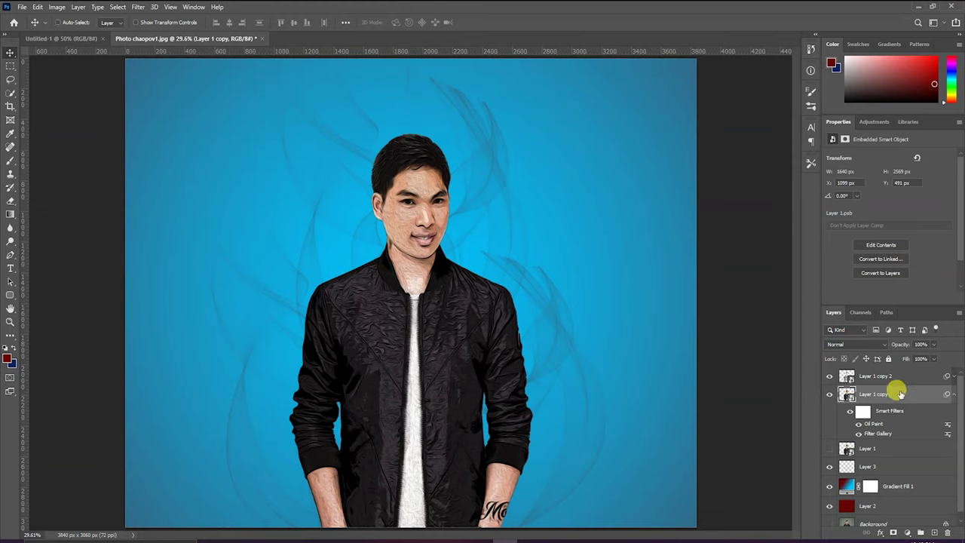
Step: Set the Poster Edges edge intensity to 2 in the Filter Gallery
double_click(882, 434)
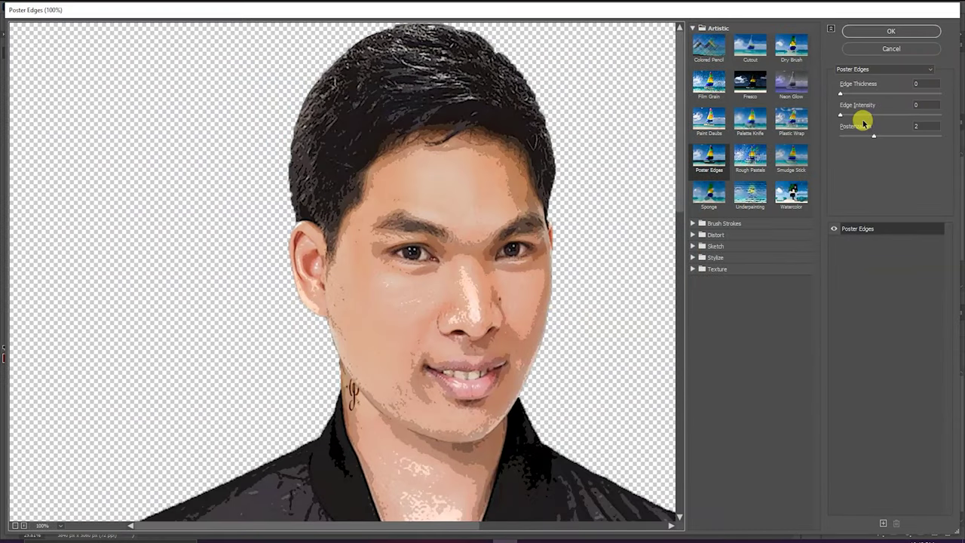
click(857, 115)
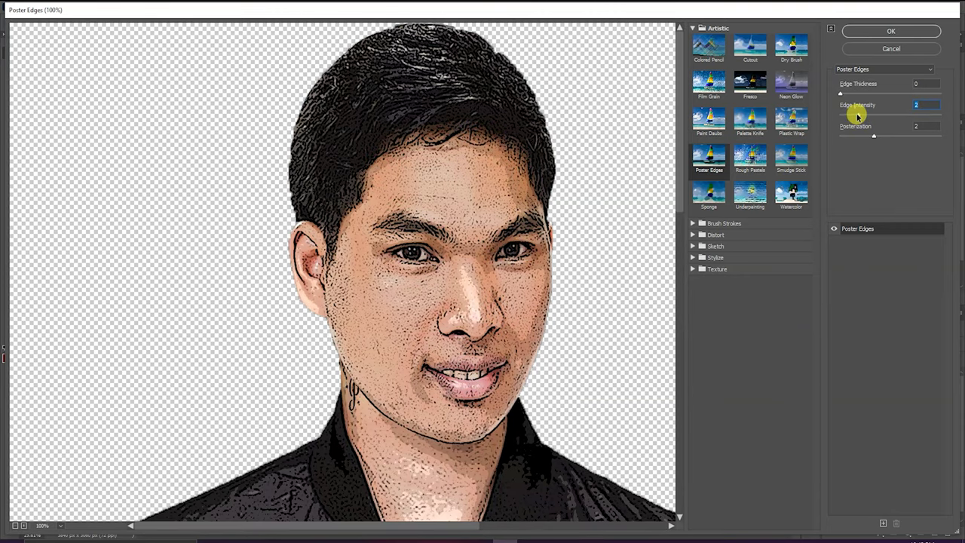
click(901, 35)
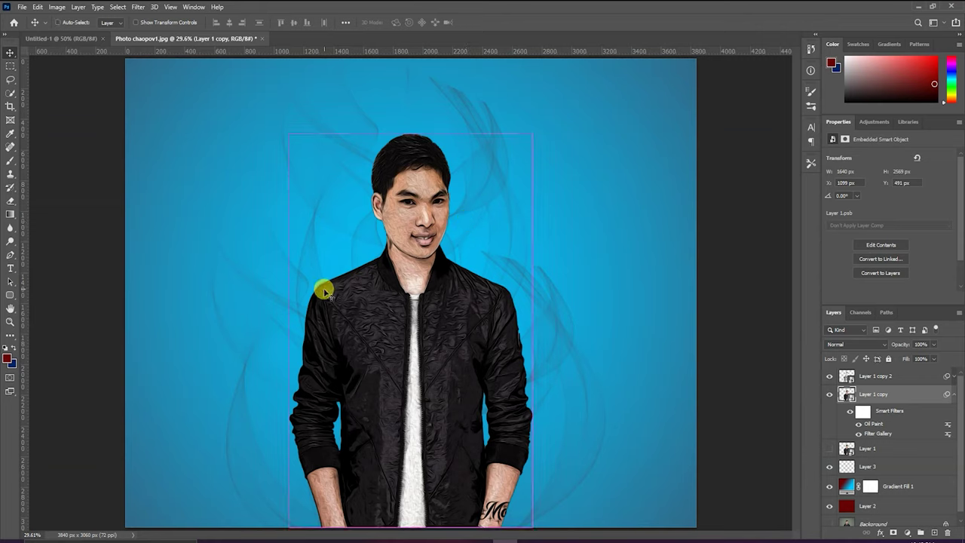
key(ctrl)
scroll(406, 232, up, 1)
scroll(405, 232, up, 1)
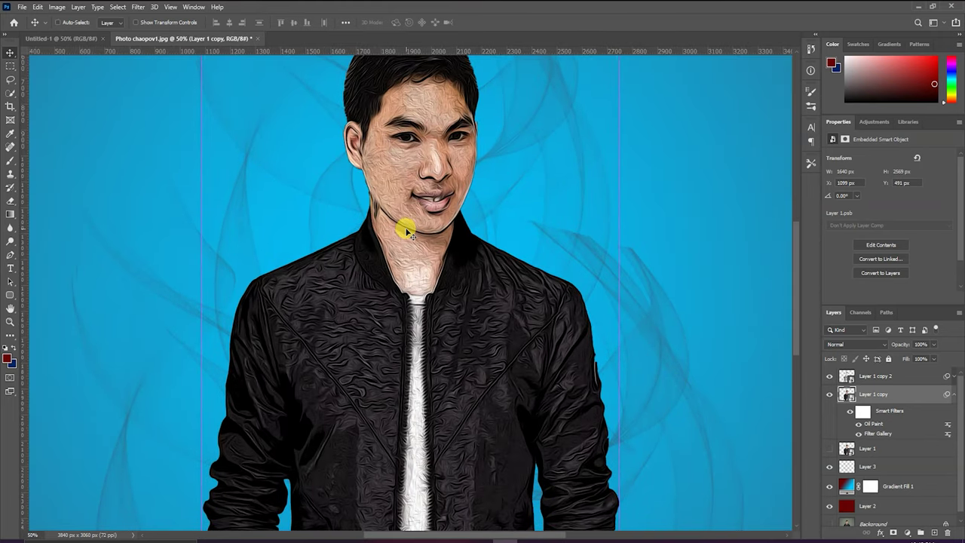
scroll(428, 317, up, 1)
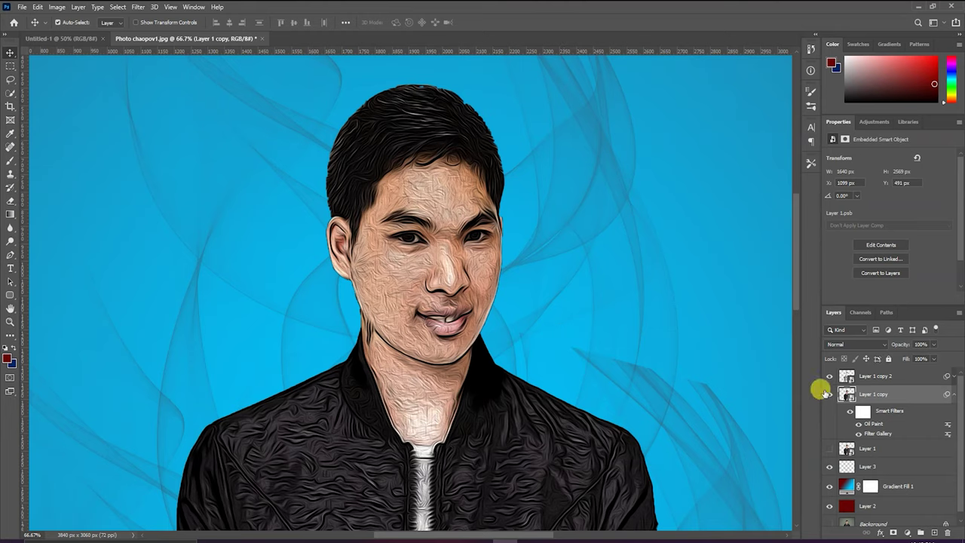
click(953, 394)
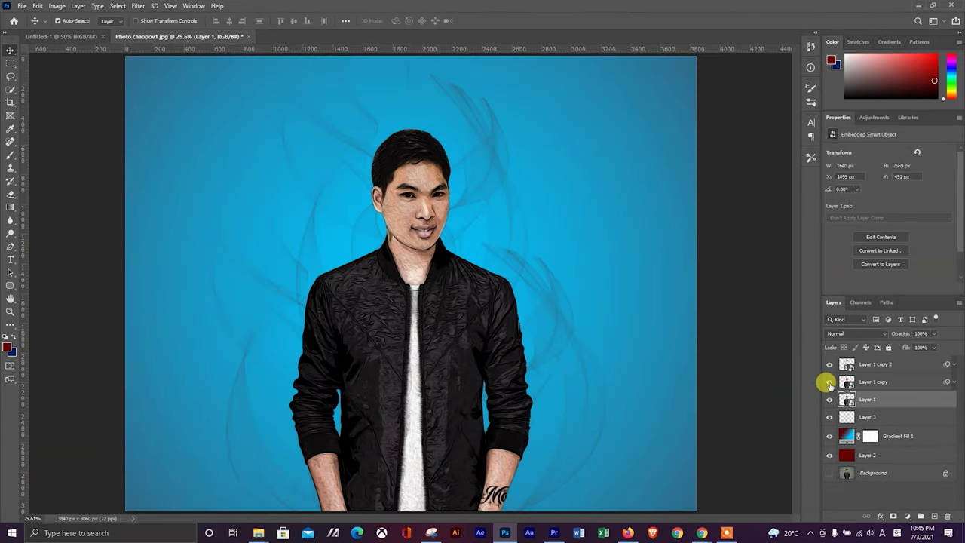
click(829, 384)
click(829, 365)
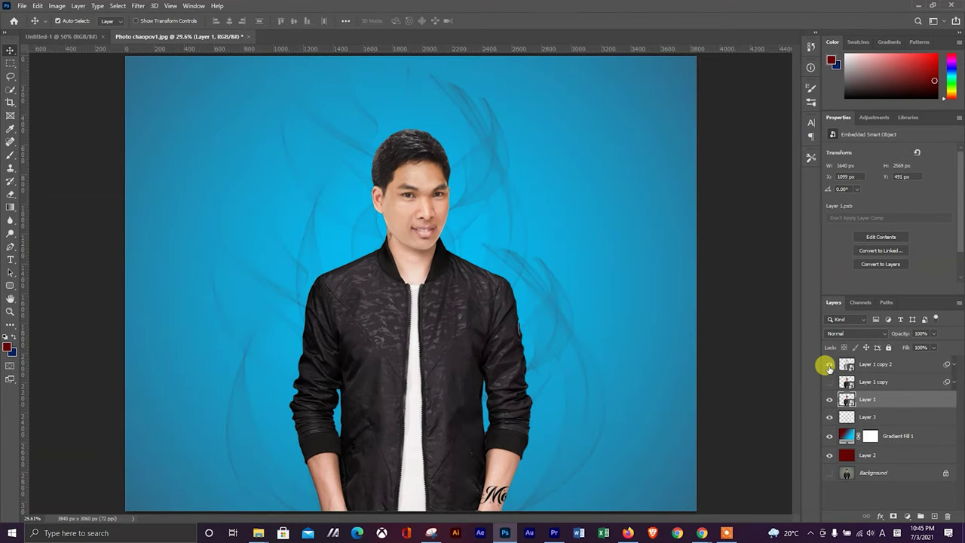
click(829, 365)
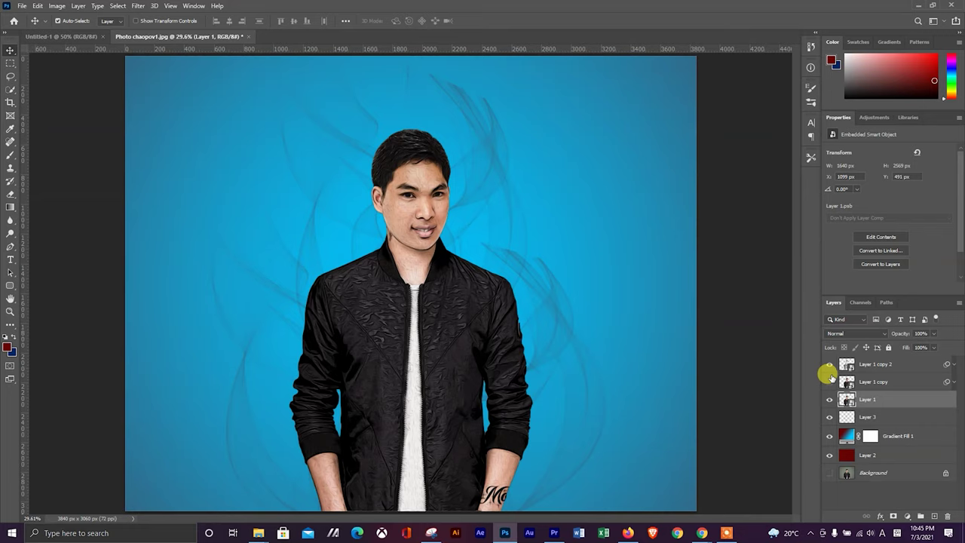
click(830, 382)
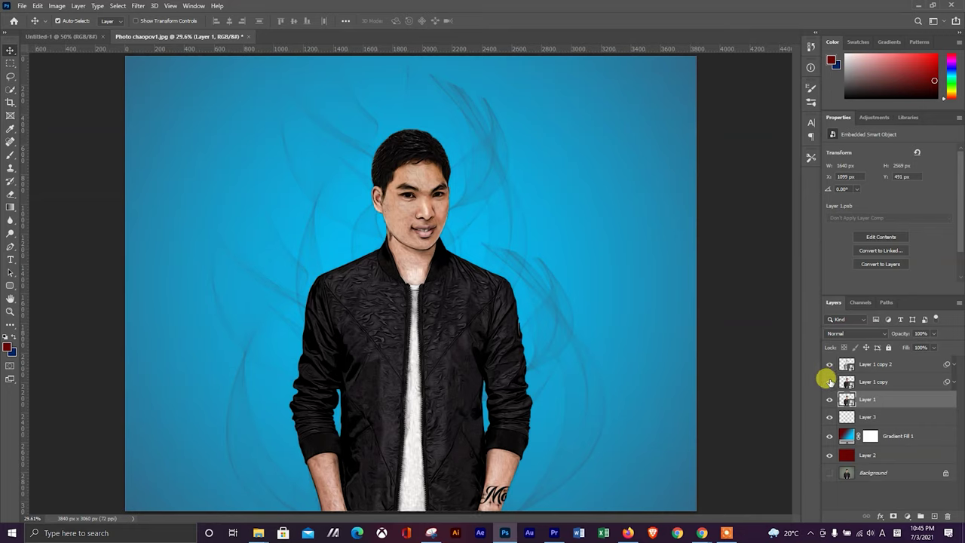
click(860, 381)
click(955, 382)
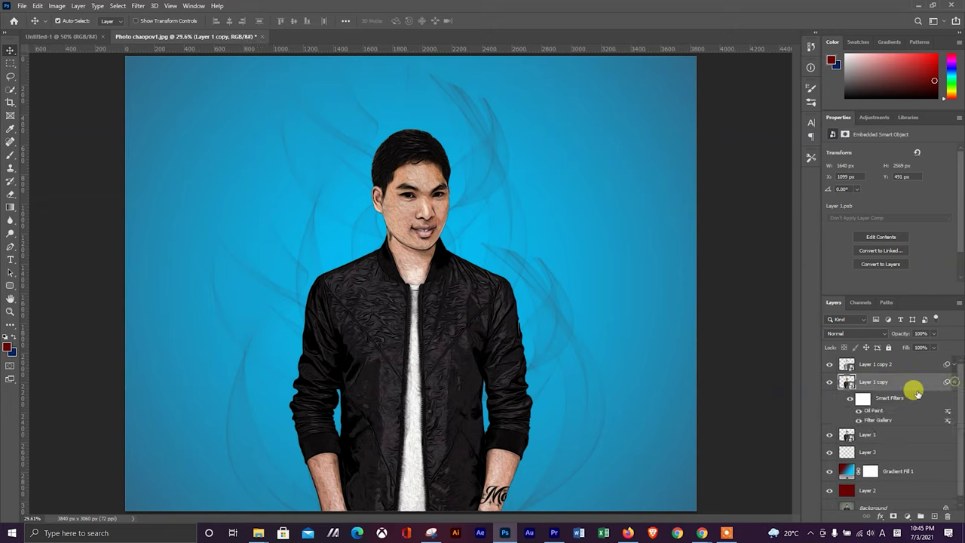
Step: Set Poster Edges to thickness 3, intensity 4, posterization 3, then hide the gradient layer
double_click(872, 408)
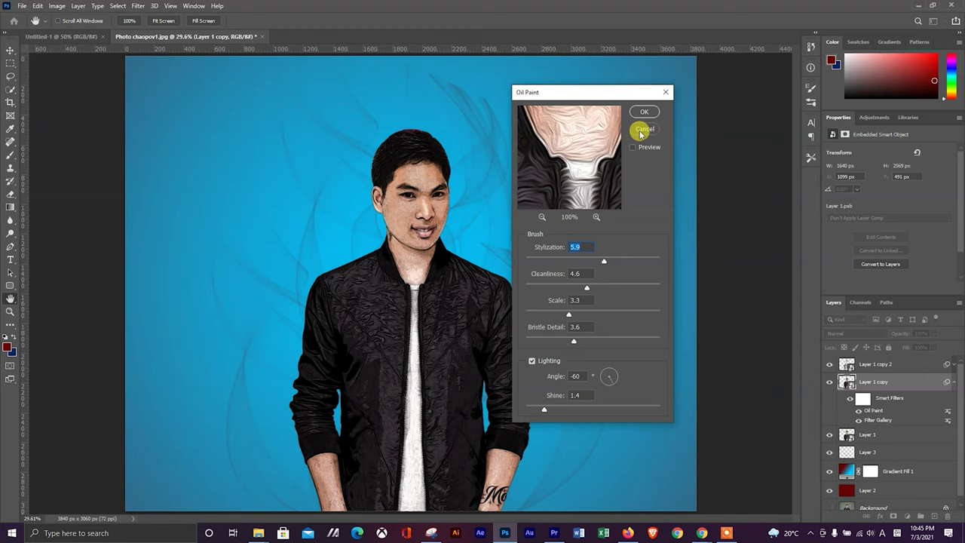
click(641, 134)
double_click(872, 419)
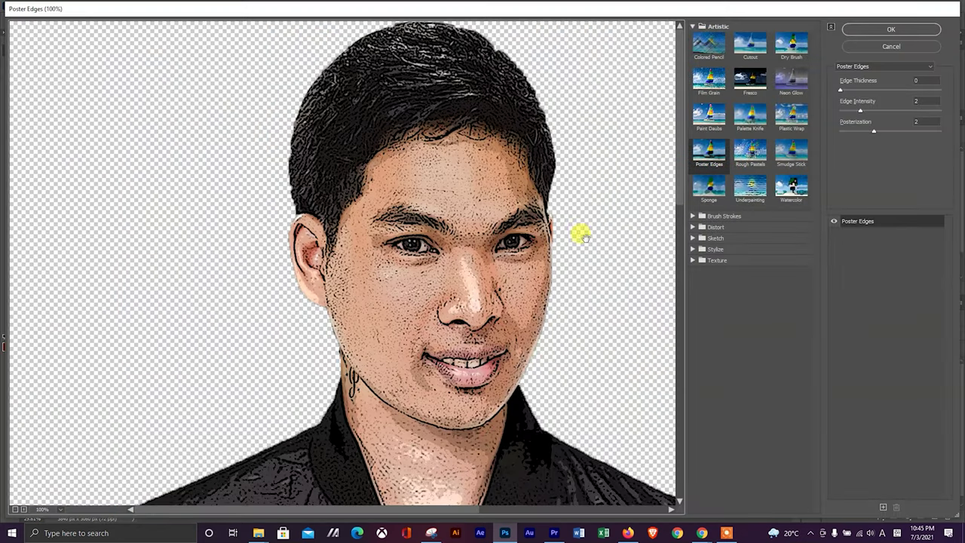
mouse_move(874, 132)
mouse_down()
mouse_move(901, 134)
mouse_move(854, 111)
mouse_move(879, 111)
mouse_move(862, 89)
mouse_move(870, 91)
mouse_up()
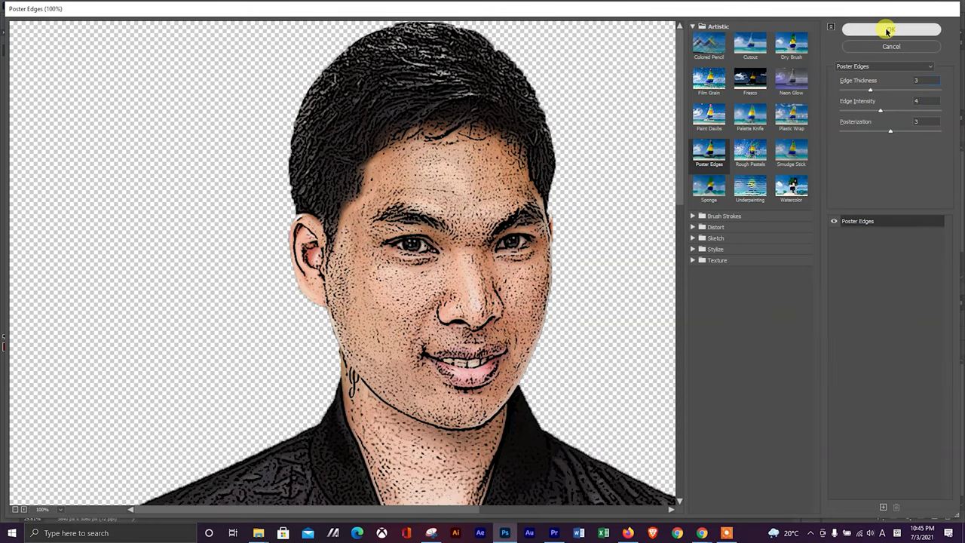
click(886, 28)
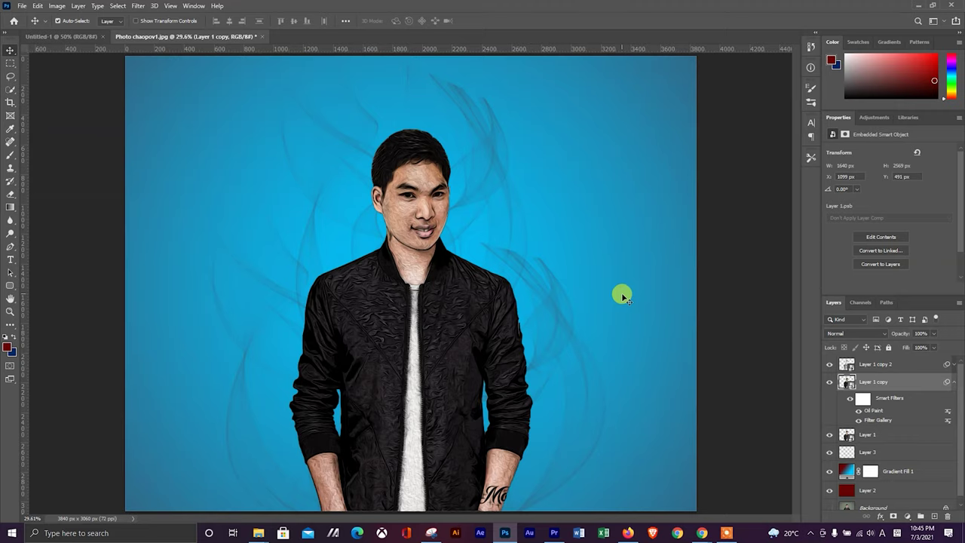
click(830, 470)
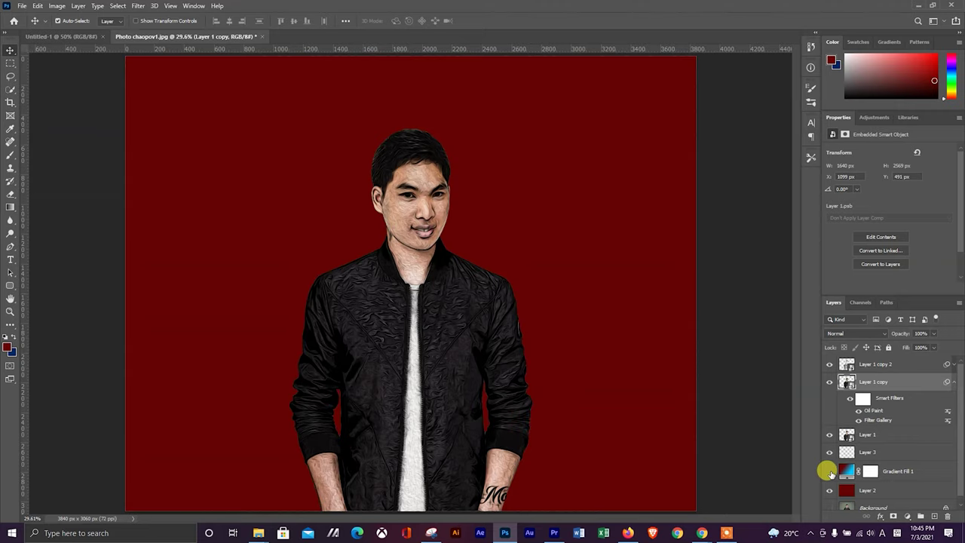